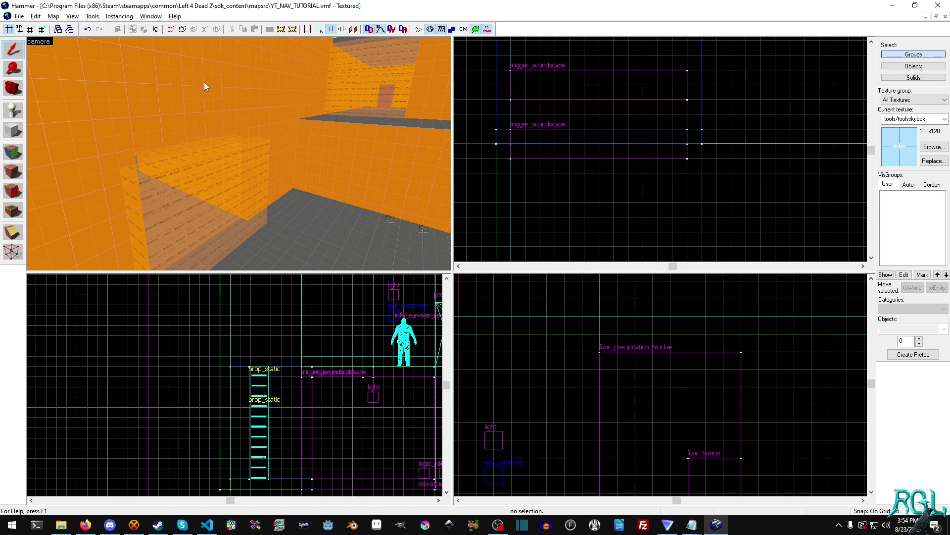
pyautogui.click(201, 99)
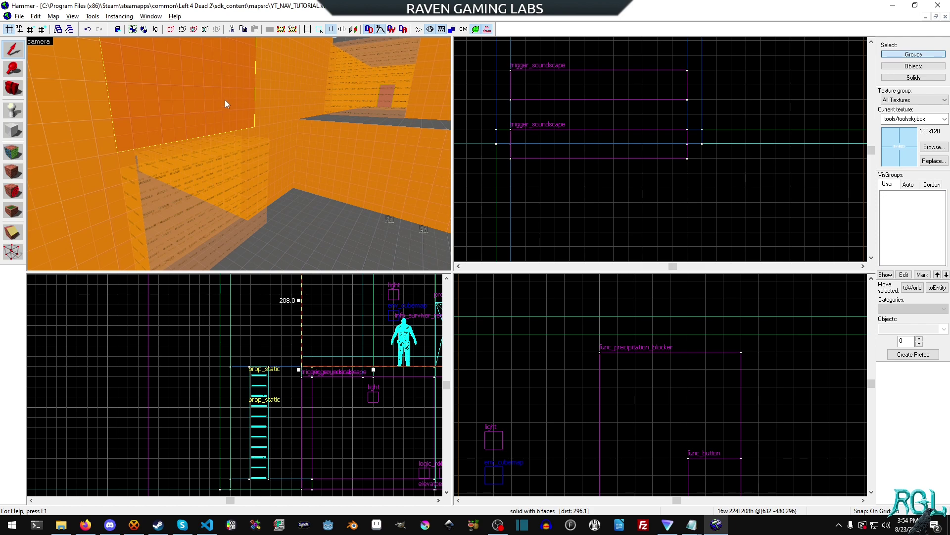
pyautogui.press('Escape')
pyautogui.press('z')
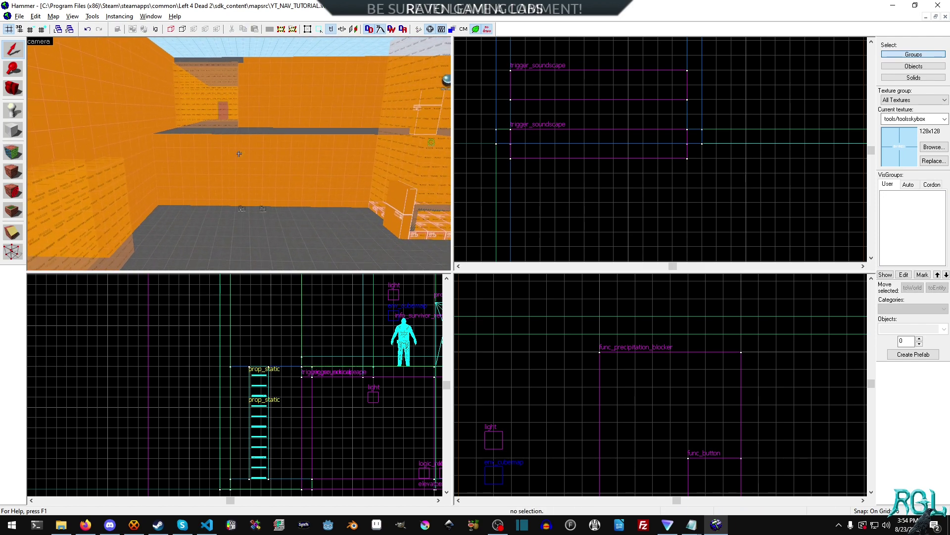
pyautogui.press('w')
pyautogui.press('z')
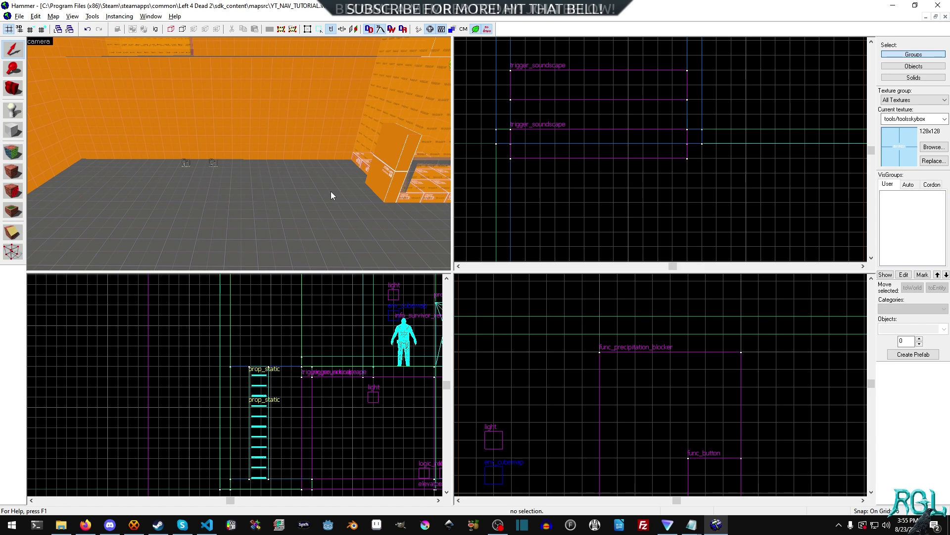
pyautogui.doubleClick(407, 167)
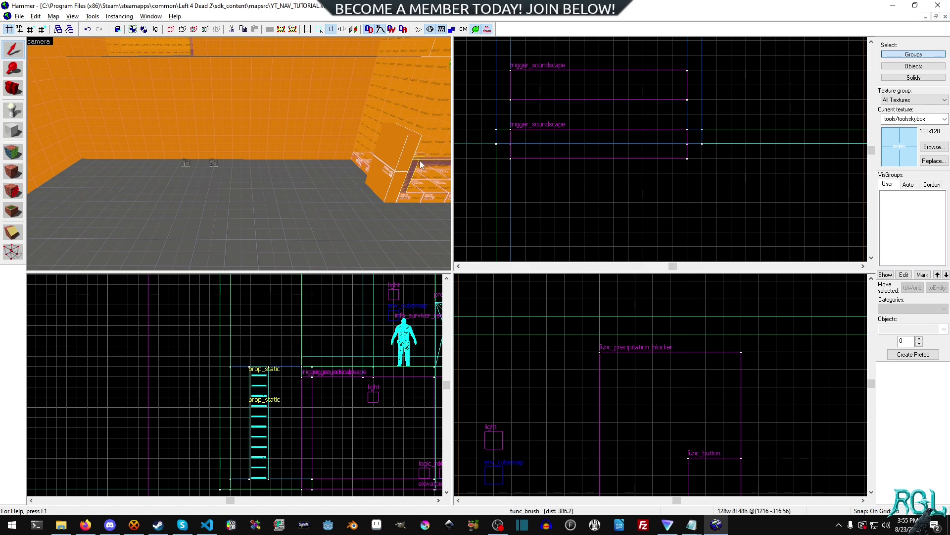
pyautogui.moveTo(453, 154); pyautogui.dragTo(506, 155)
pyautogui.click(684, 150)
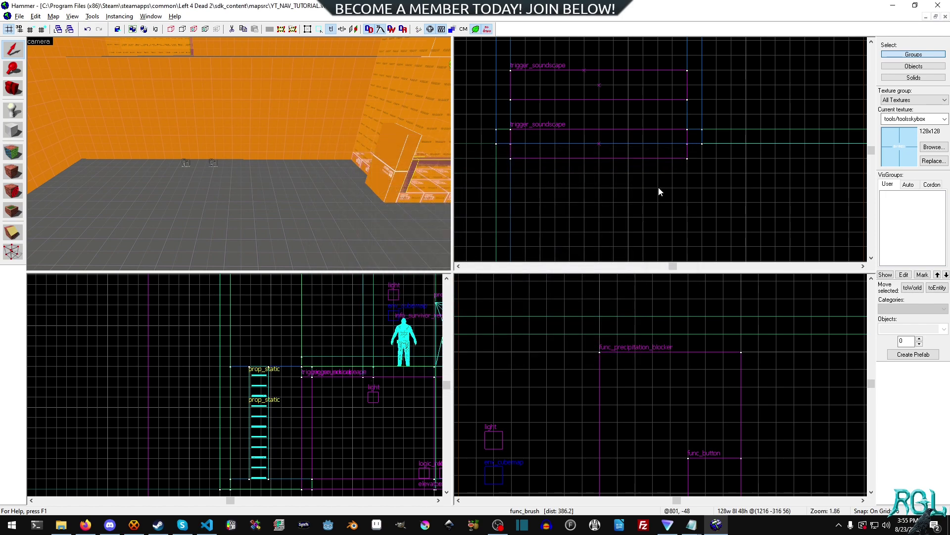
pyautogui.click(659, 187)
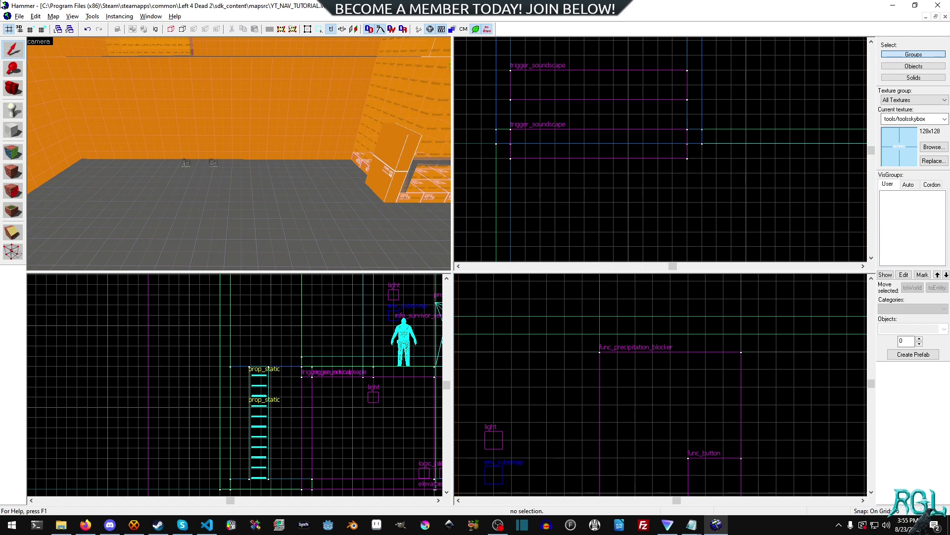
# - Review the Run Map compile settings without starting a compile
pyautogui.click(19, 16)
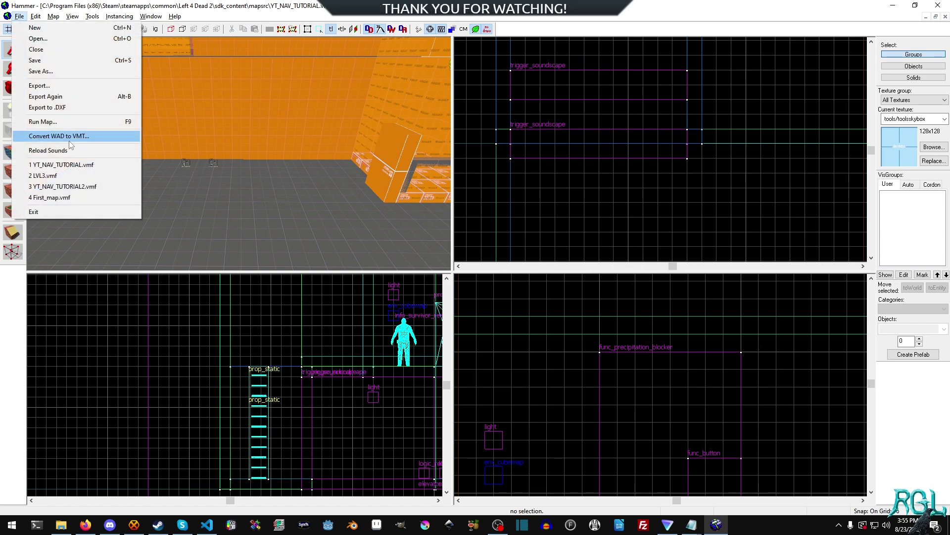
pyautogui.click(69, 121)
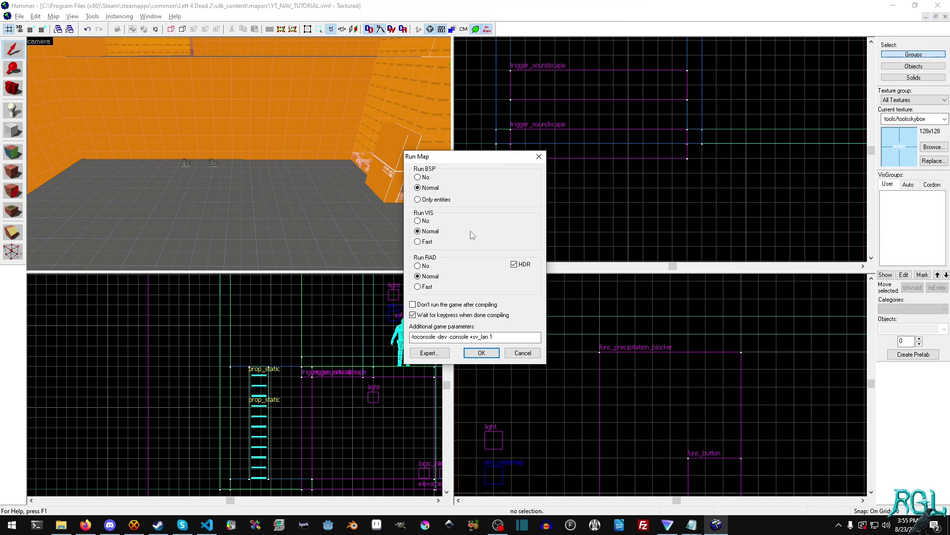
pyautogui.click(523, 352)
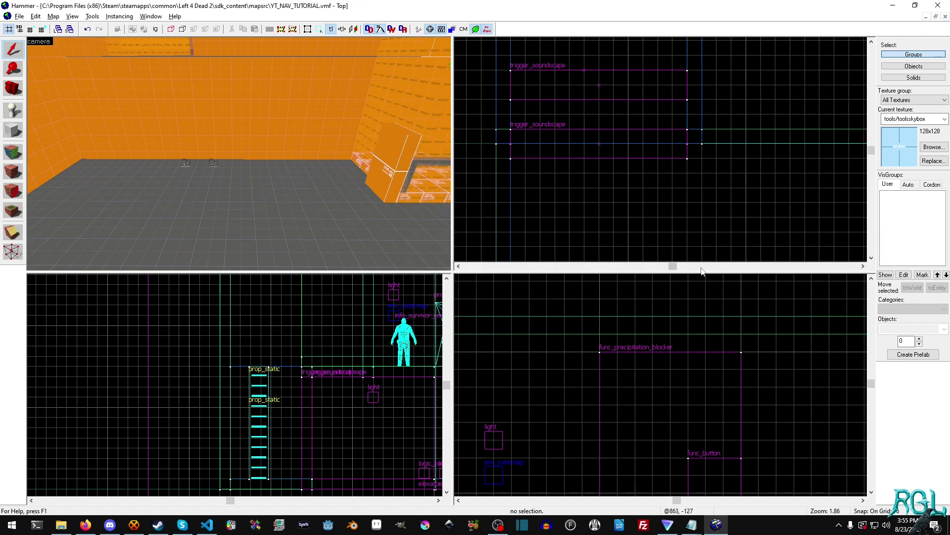
# - Start a primitive block and choose the orange dev measure texture for it, filtering the texture browser by "dev"
pyautogui.press('z')
pyautogui.press('z')
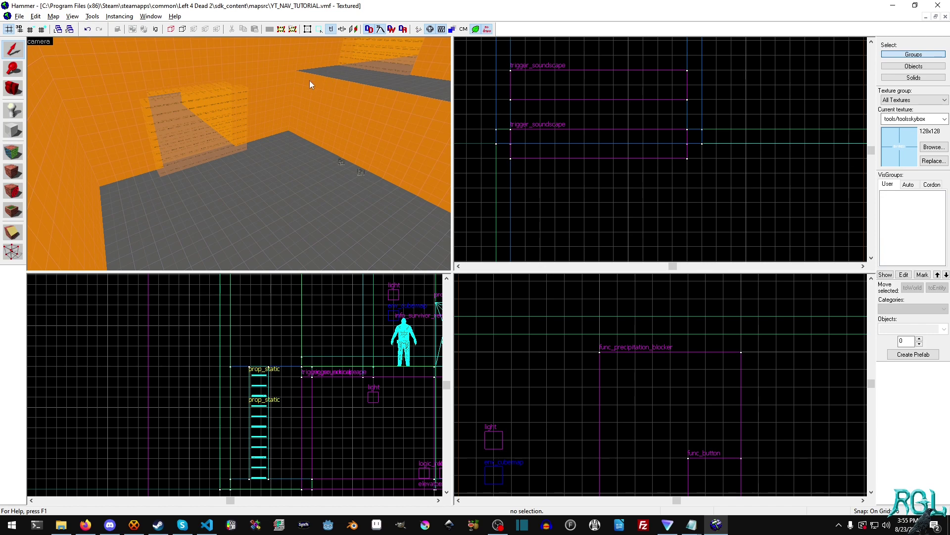
pyautogui.press('z')
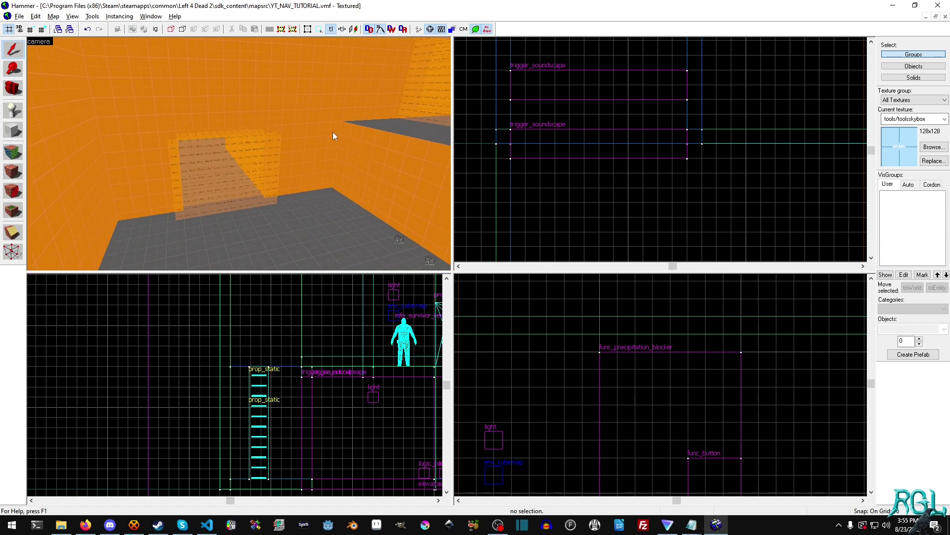
pyautogui.click(12, 130)
pyautogui.scroll(-3, 655, 145)
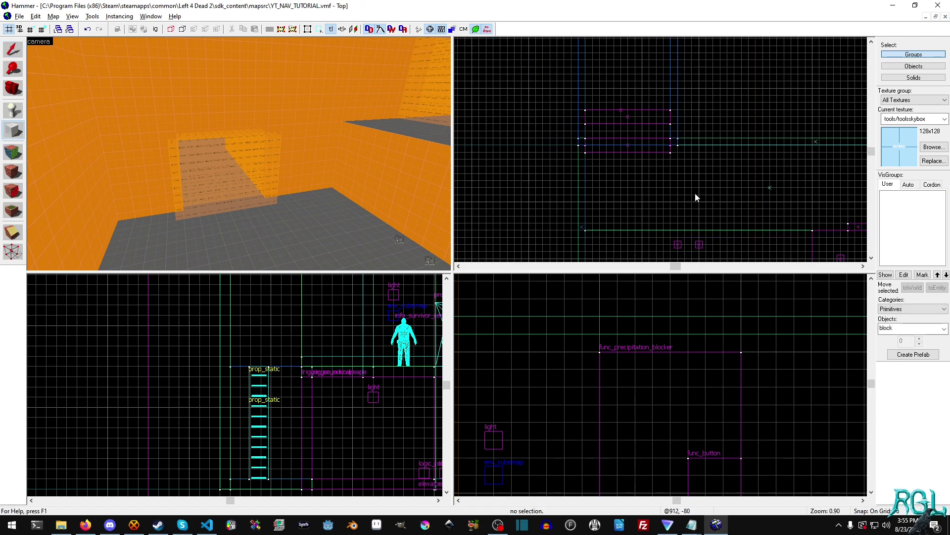
pyautogui.scroll(-2, 658, 199)
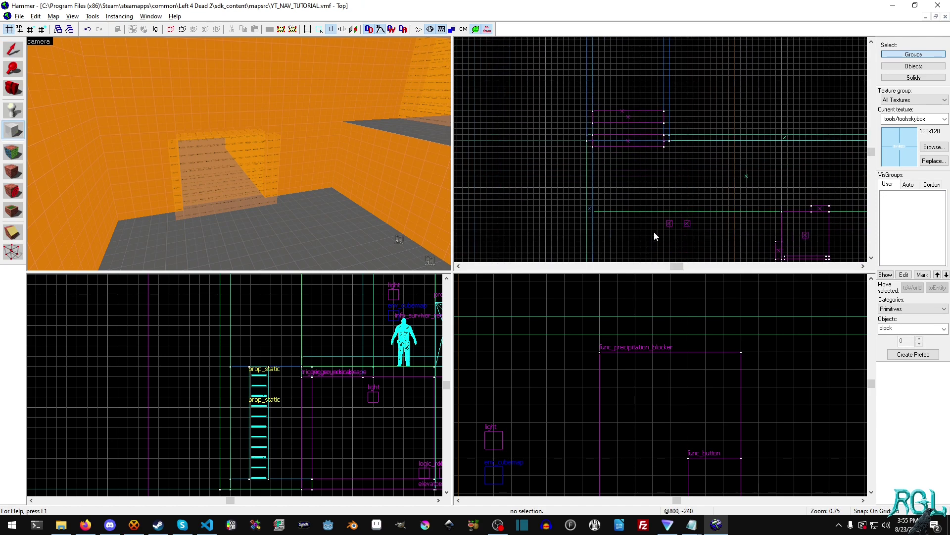
pyautogui.moveTo(655, 236); pyautogui.dragTo(665, 115, button='middle')
pyautogui.click(933, 147)
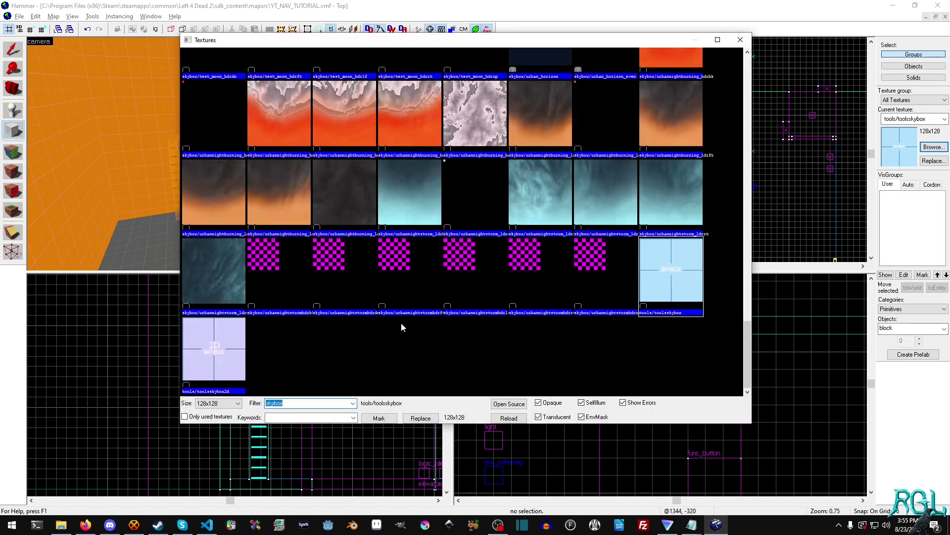
pyautogui.write('dev')
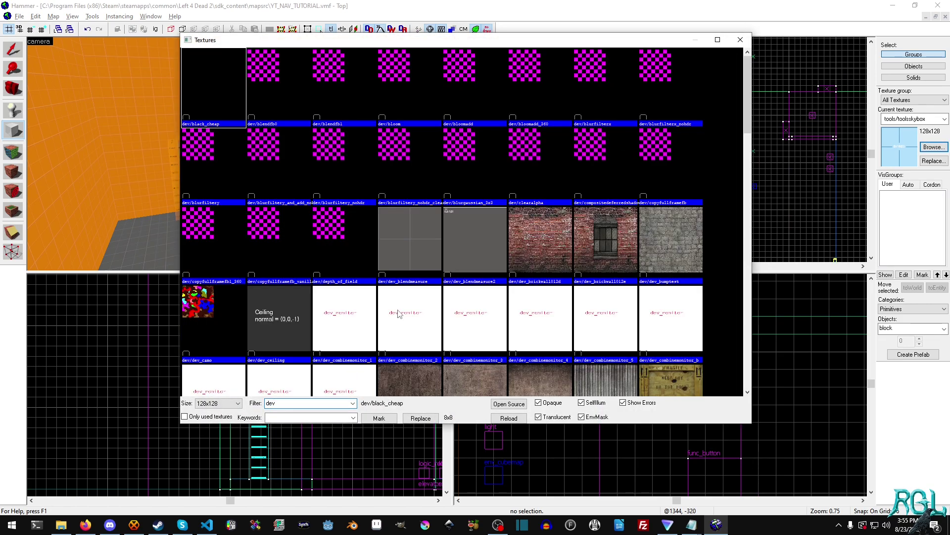
pyautogui.scroll(-5, 488, 272)
pyautogui.doubleClick(331, 272)
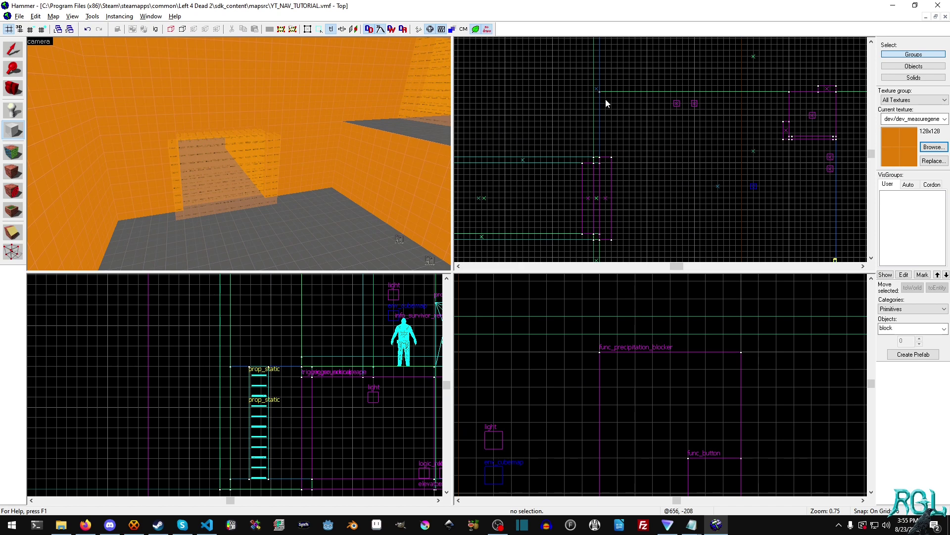
# - Outline a block 128 units wide and 512 units long against the room's side wall and raise it to the upper floor level
pyautogui.moveTo(605, 95); pyautogui.dragTo(649, 221)
pyautogui.moveTo(655, 215); pyautogui.dragTo(668, 111, button='middle')
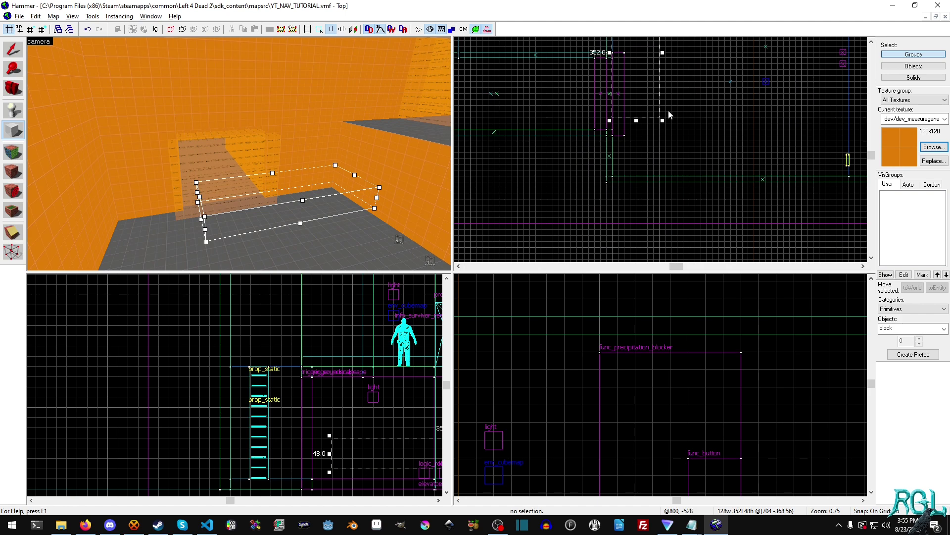
pyautogui.moveTo(637, 120); pyautogui.dragTo(635, 171)
pyautogui.moveTo(384, 465); pyautogui.dragTo(389, 392)
pyautogui.press('z')
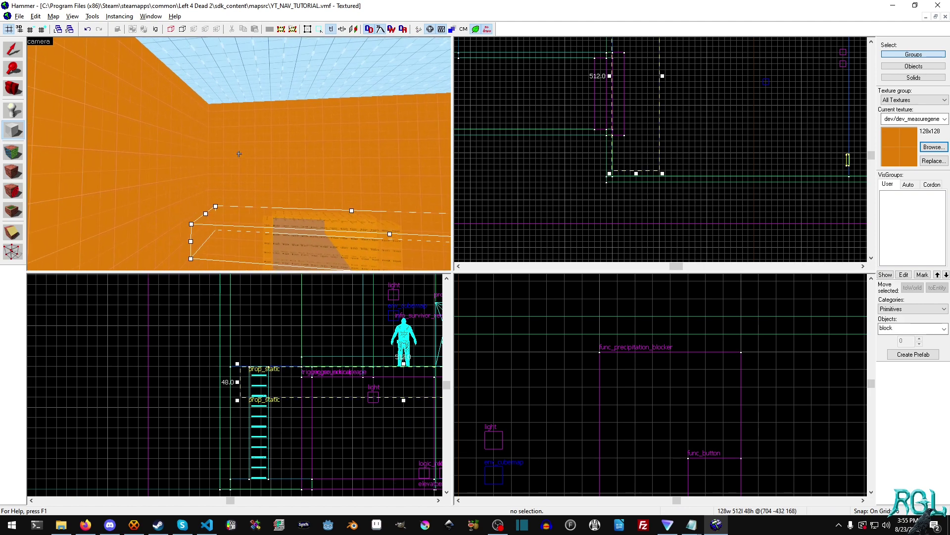
pyautogui.press('z')
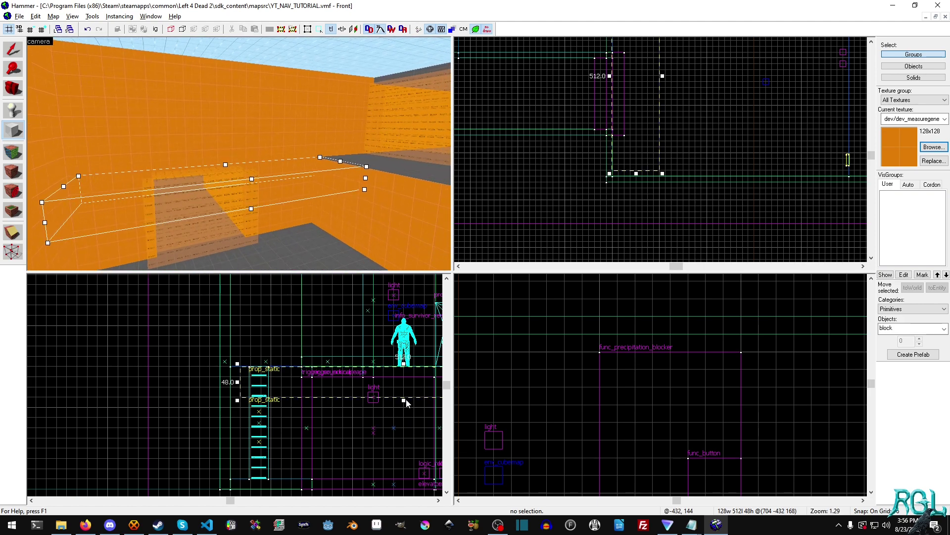
# - Extend the block outline to 528 units long to meet the wall, thin it to 16 units high, and create the brush
pyautogui.scroll(1, 628, 179)
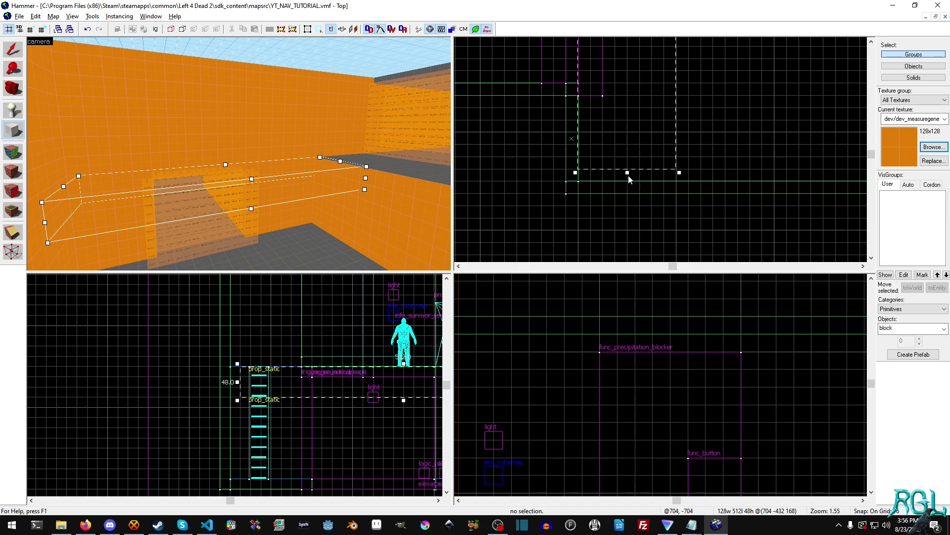
pyautogui.moveTo(627, 173); pyautogui.dragTo(627, 184)
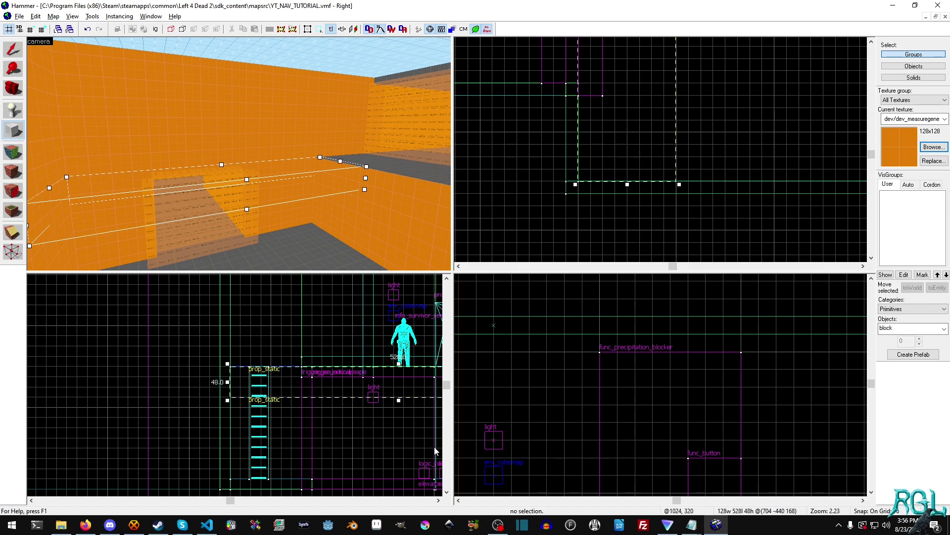
pyautogui.moveTo(399, 400); pyautogui.dragTo(401, 381)
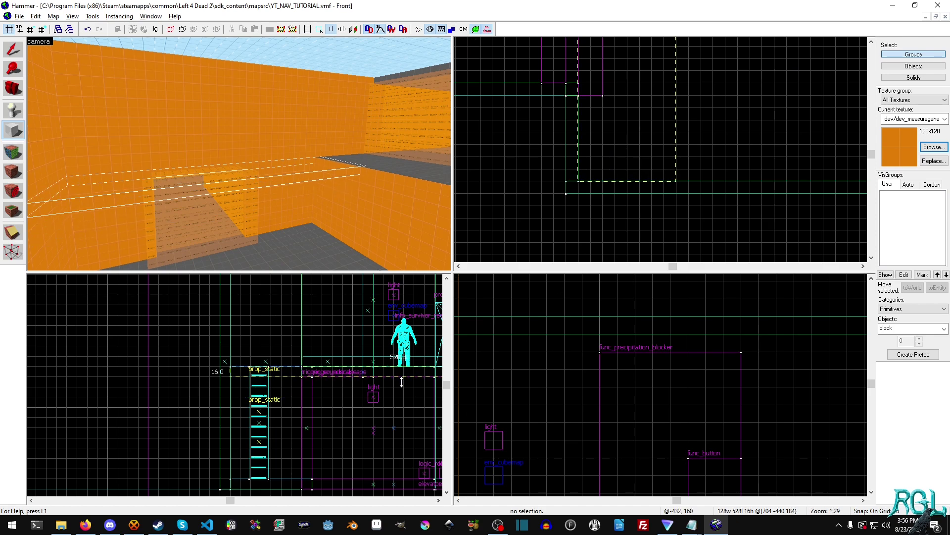
pyautogui.press('Return')
pyautogui.click(13, 49)
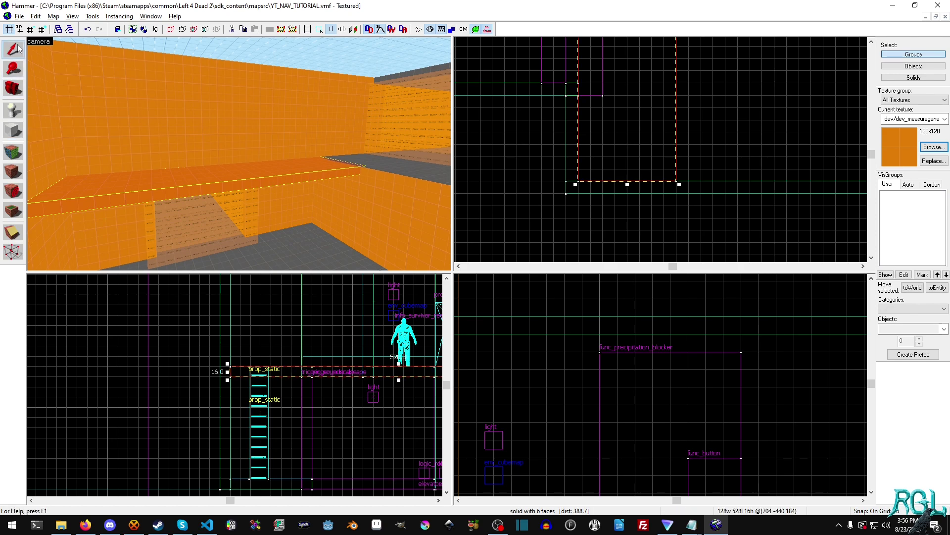
pyautogui.click(145, 339)
# - Shorten the new walkway brush to 512 units so its far end stops at the inner face of the wall
pyautogui.press('z')
pyautogui.press('w')
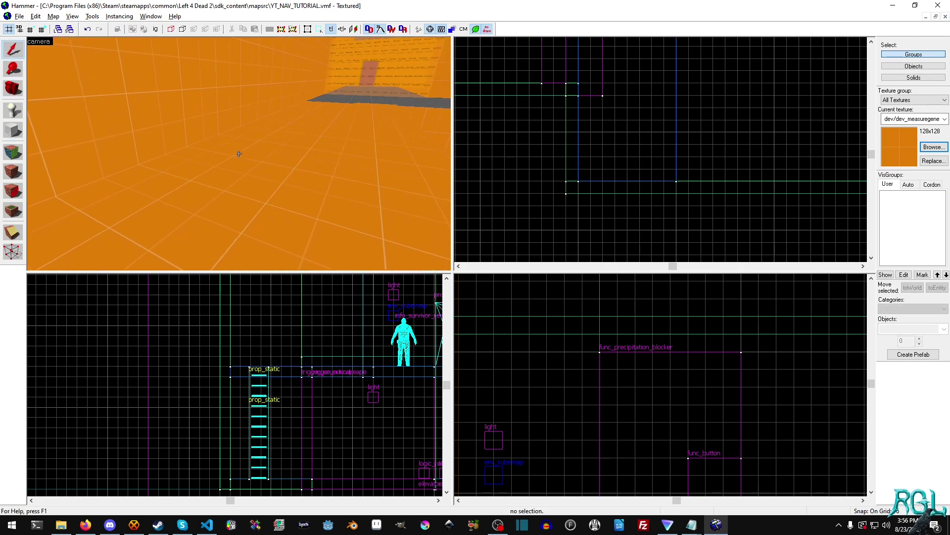
pyautogui.press('z')
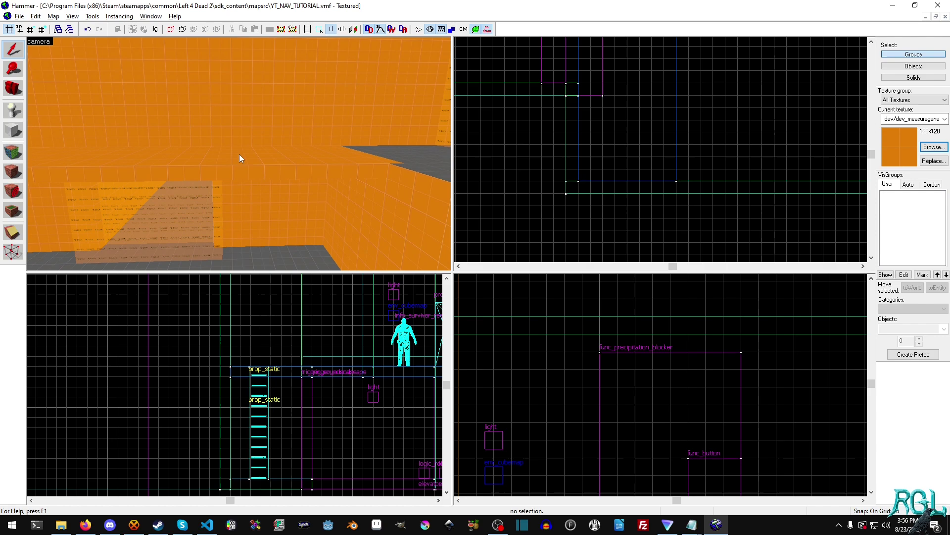
pyautogui.click(239, 154)
pyautogui.moveTo(617, 54); pyautogui.dragTo(621, 166, button='middle')
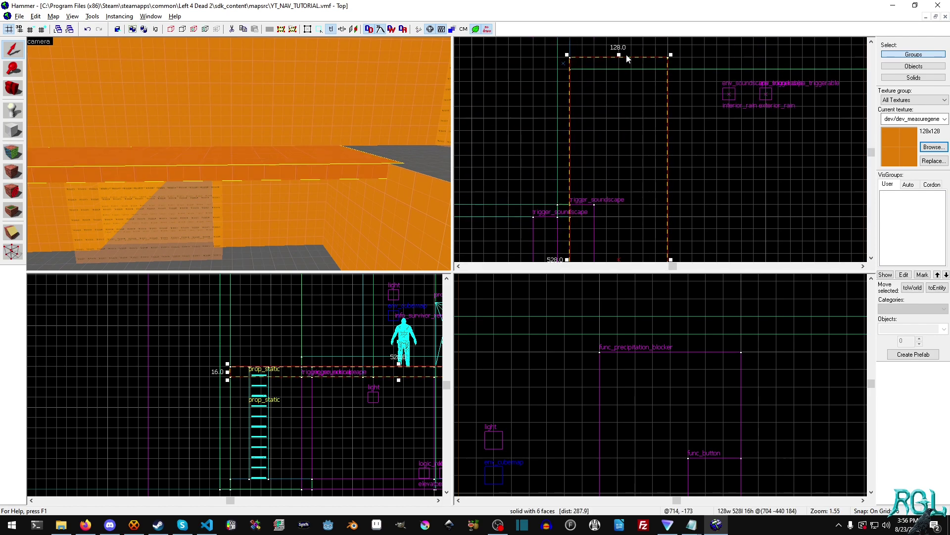
pyautogui.press('Delete')
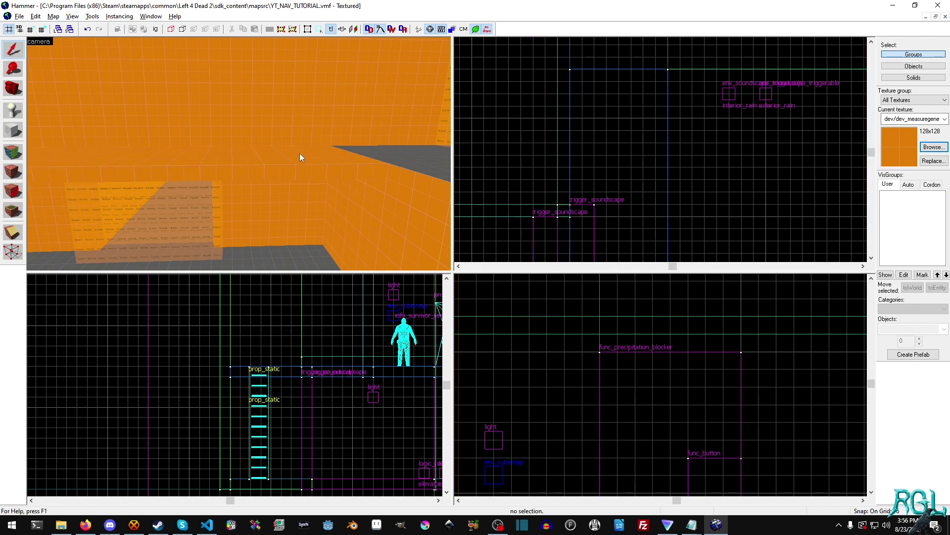
pyautogui.hotkey('ctrl', 'z')
# - Tie the walkway brush to a func_detail entity and apply the class
pyautogui.hotkey('alt', 'Return')
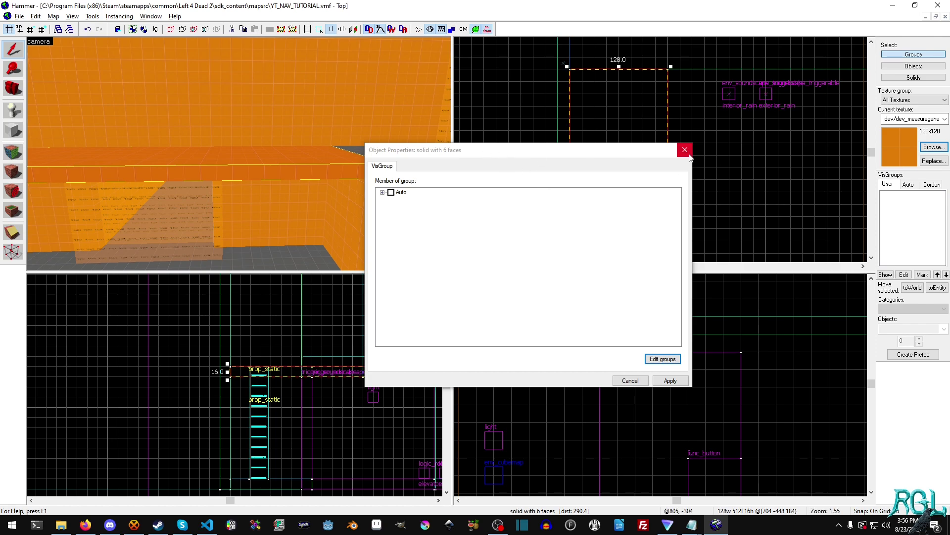
pyautogui.hotkey('ctrl', 't')
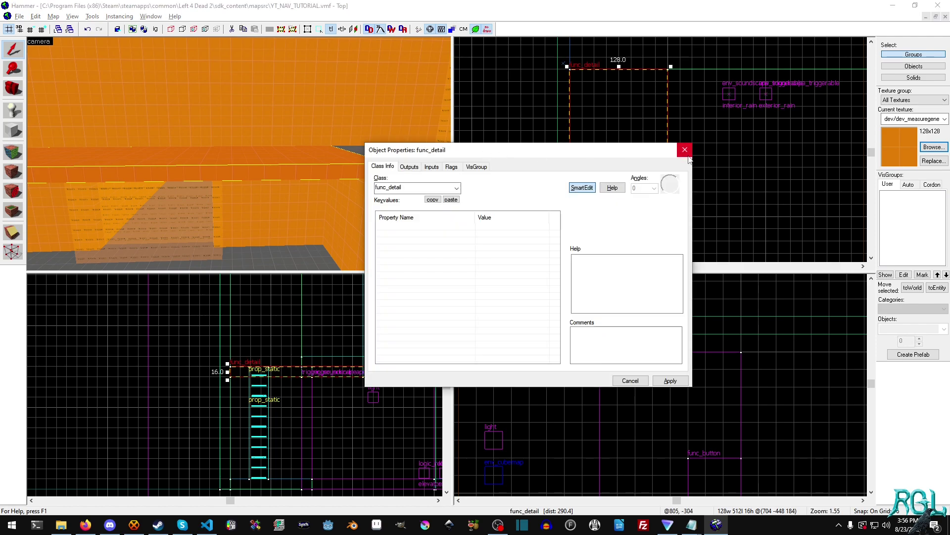
pyautogui.click(457, 189)
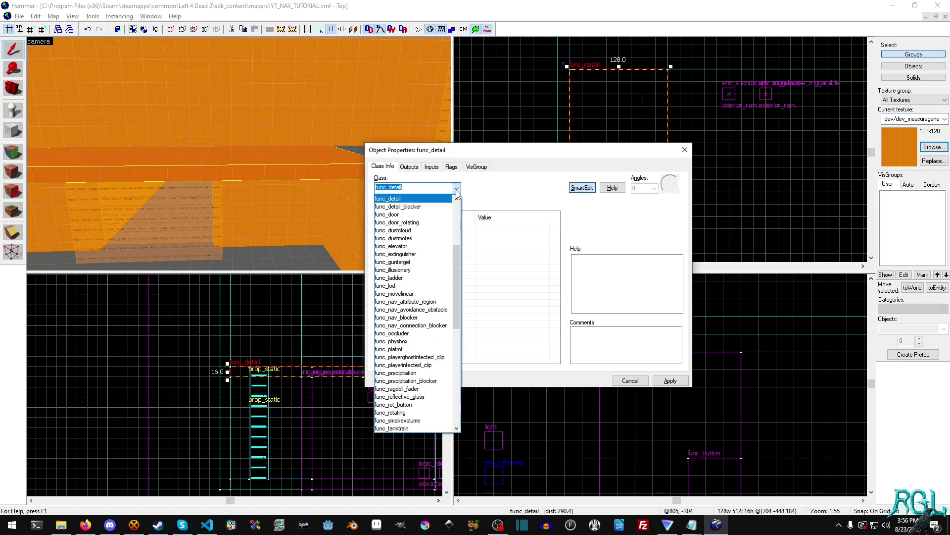
pyautogui.scroll(1, 450, 208)
pyautogui.click(448, 221)
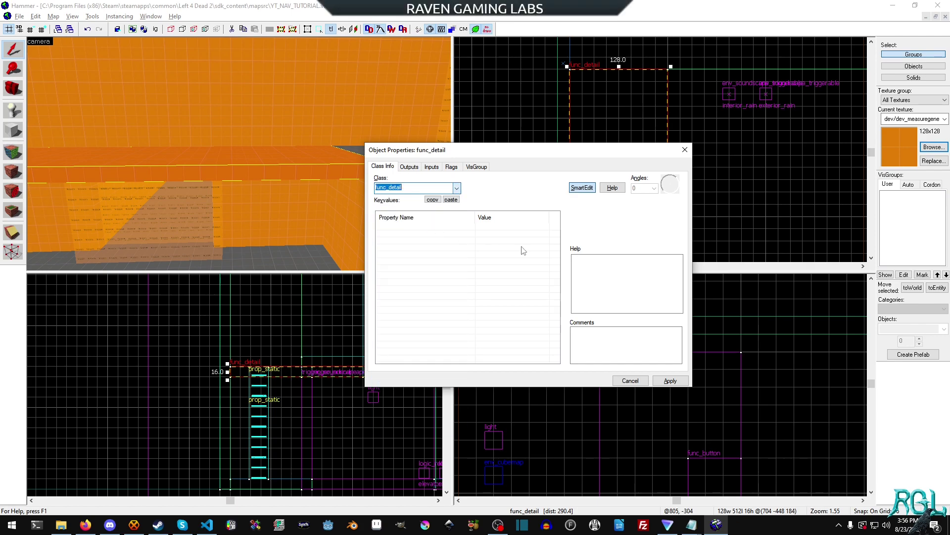
pyautogui.click(669, 382)
# - Examine the func_detail entity's class info, outputs, inputs and flags
pyautogui.click(409, 166)
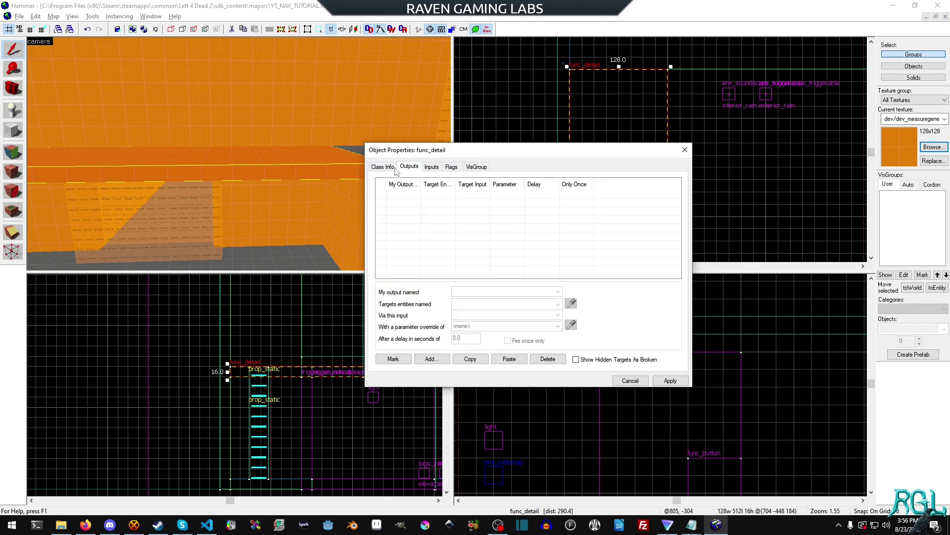
pyautogui.click(383, 166)
pyautogui.click(405, 243)
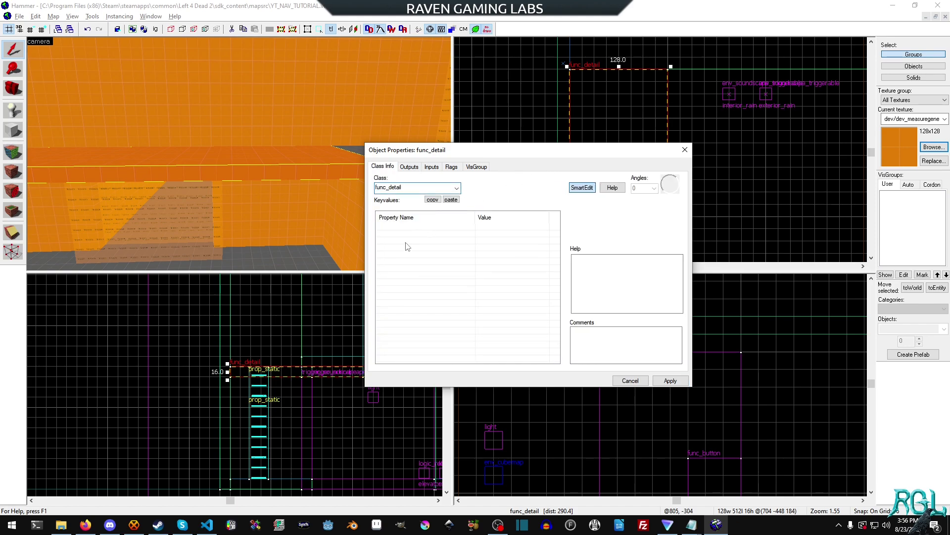
pyautogui.click(451, 168)
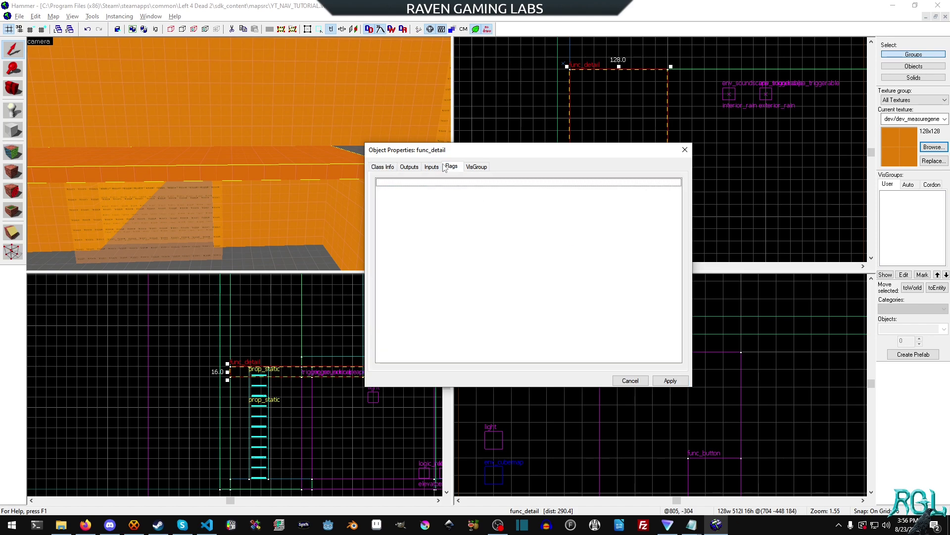
pyautogui.click(432, 169)
pyautogui.click(410, 168)
pyautogui.click(383, 167)
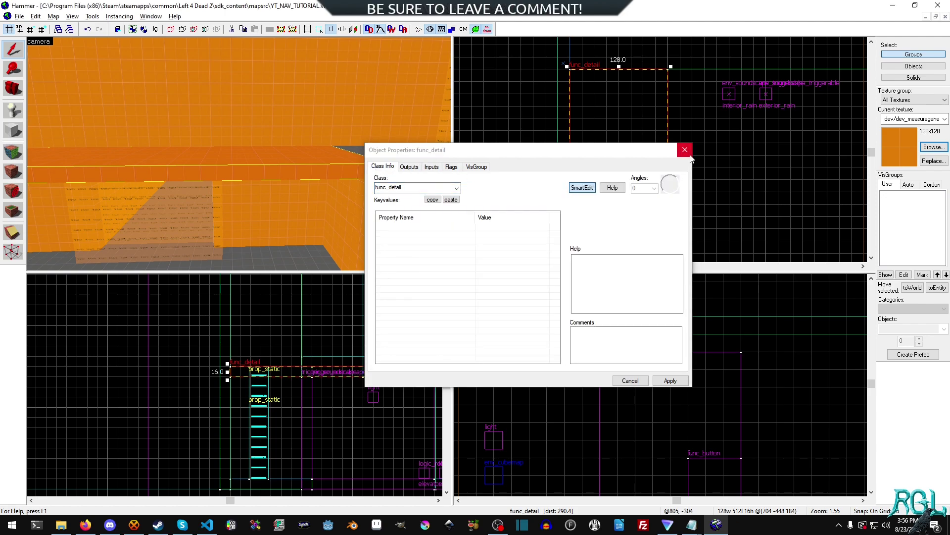
# - Close the entity properties and look through the editor's game configuration and general options
pyautogui.click(685, 150)
pyautogui.click(92, 17)
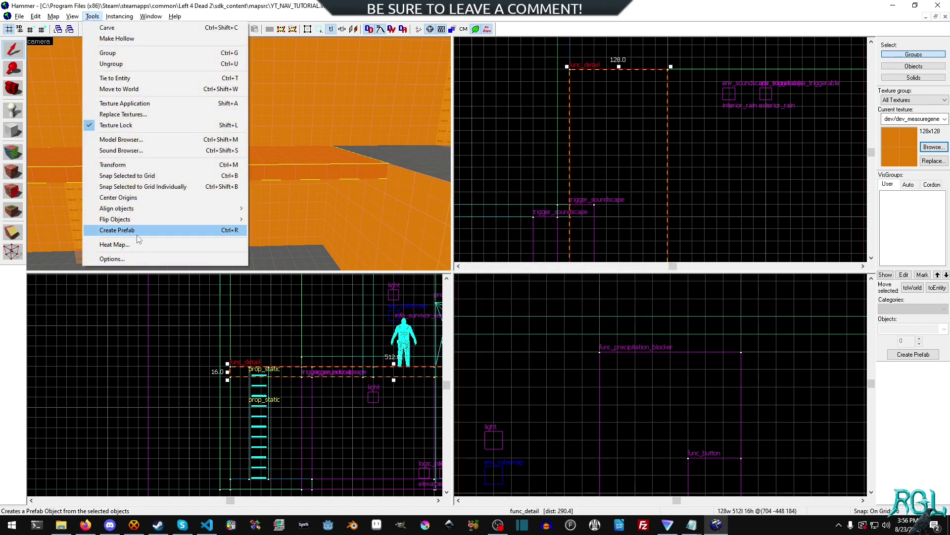
pyautogui.click(138, 256)
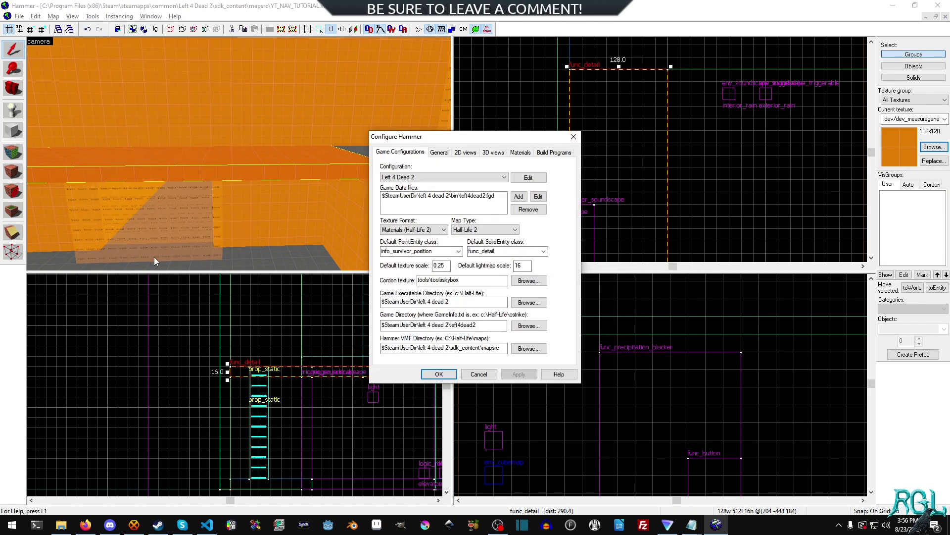
pyautogui.click(437, 153)
pyautogui.click(573, 137)
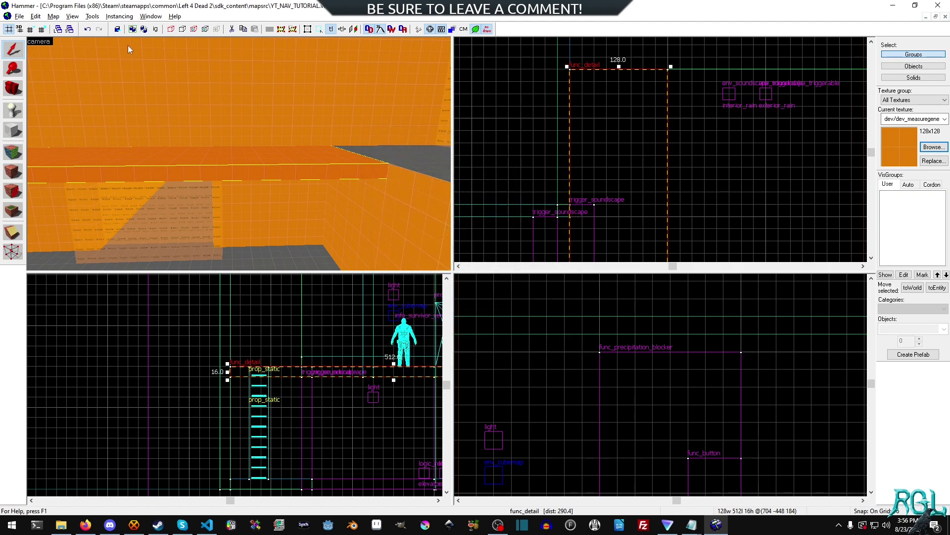
# - Examine the map properties for the worldspawn settings
pyautogui.click(53, 15)
pyautogui.click(88, 198)
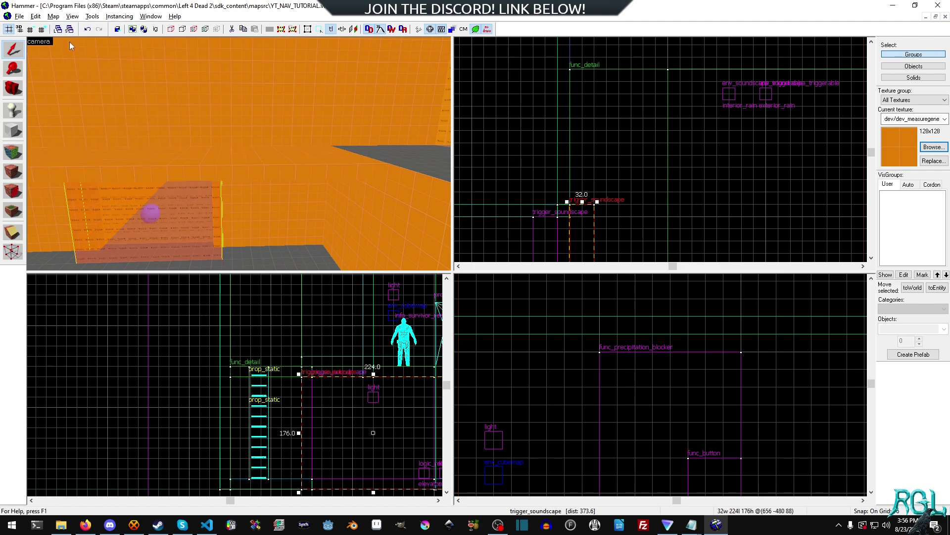
pyautogui.click(53, 15)
pyautogui.click(91, 191)
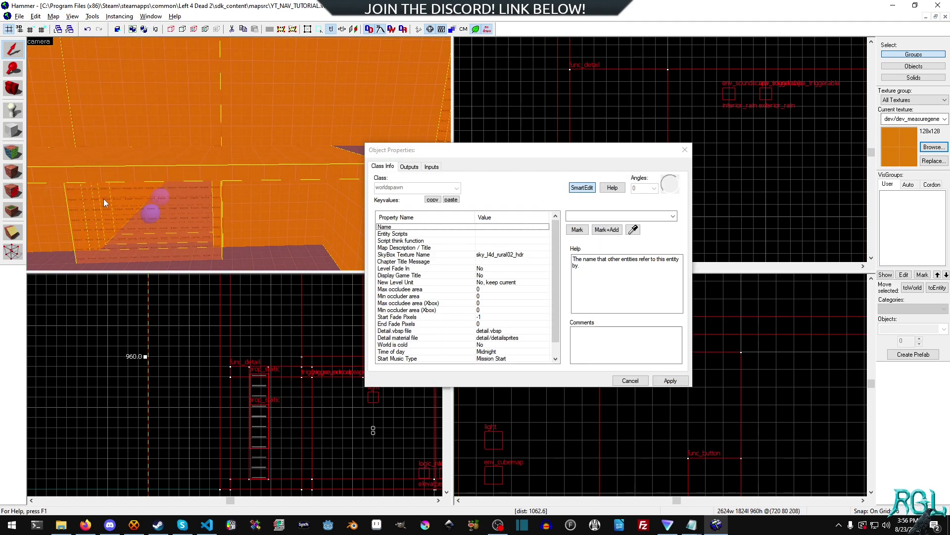
pyautogui.click(390, 167)
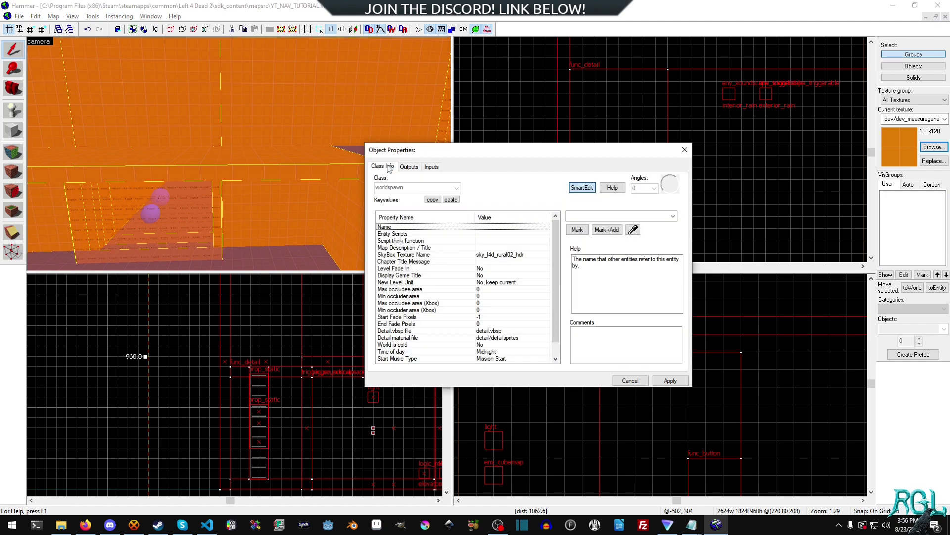
pyautogui.click(684, 149)
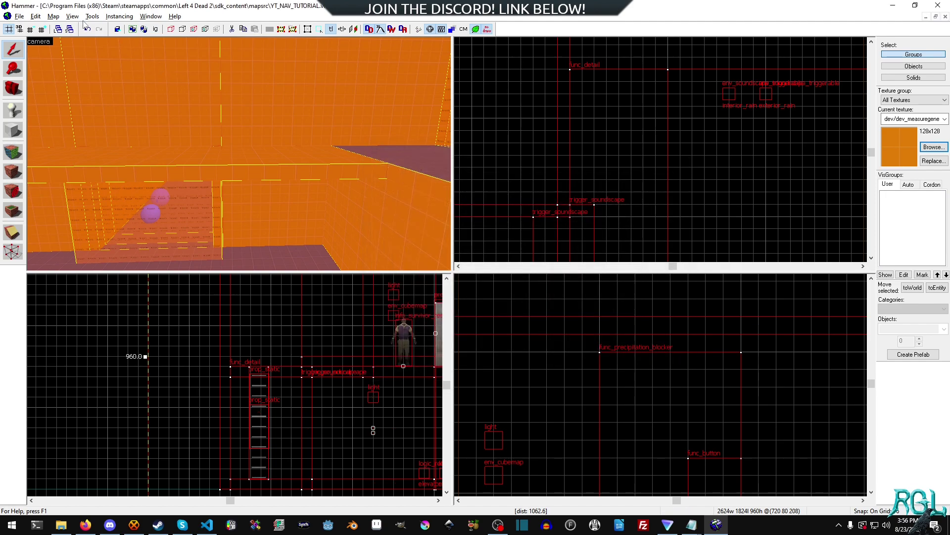
# - Check the default SolidEntity class in the game configuration and clear the selection
pyautogui.click(92, 16)
pyautogui.click(114, 256)
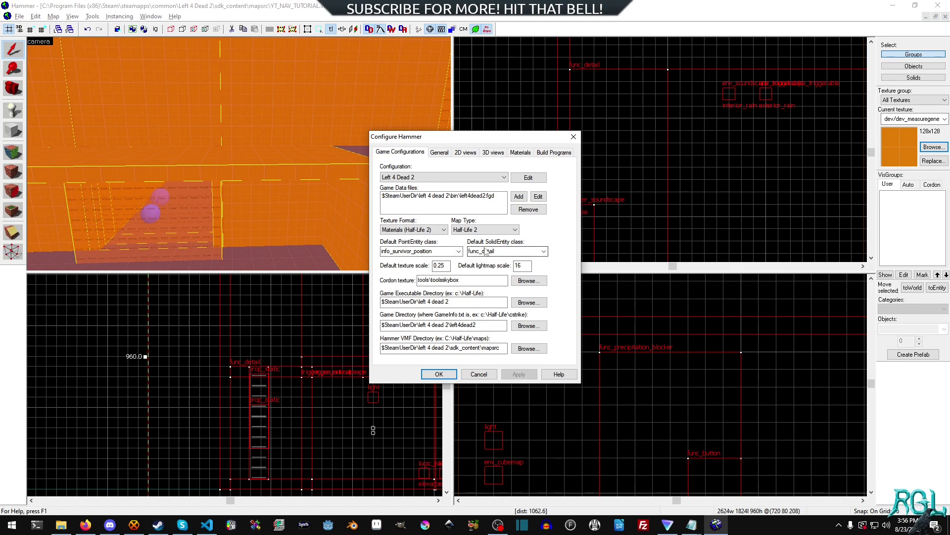
pyautogui.click(487, 377)
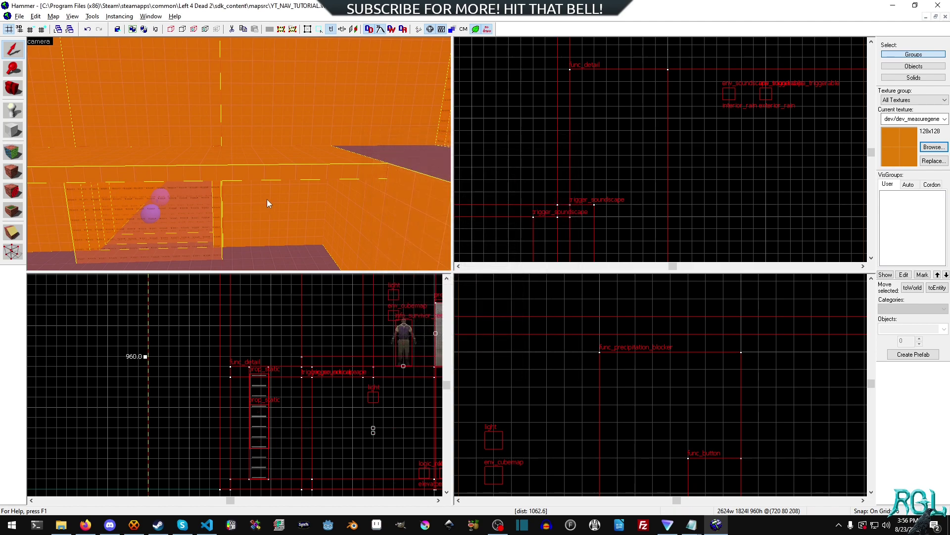
pyautogui.press('Escape')
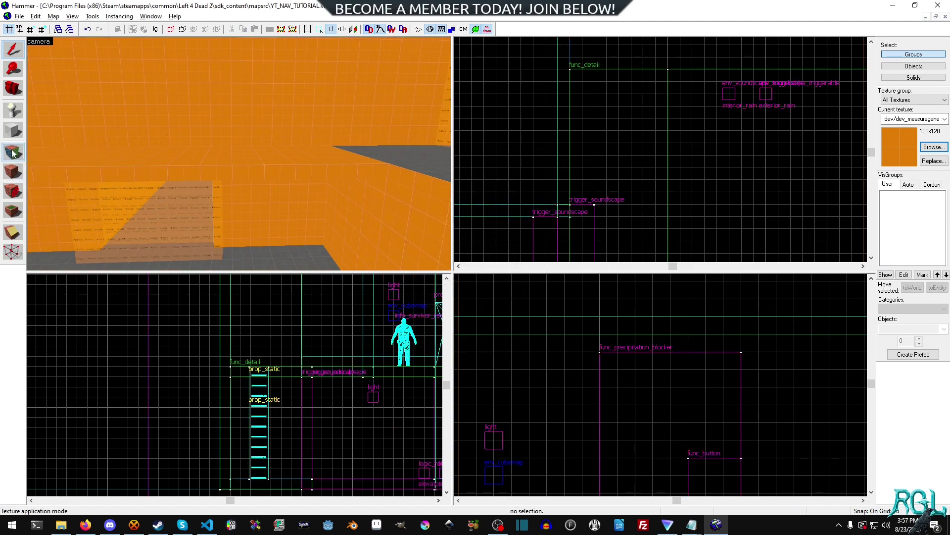
# - Apply the dev/dev_measuregeneric01b texture to the top face of the walkway
pyautogui.click(13, 151)
pyautogui.click(456, 296)
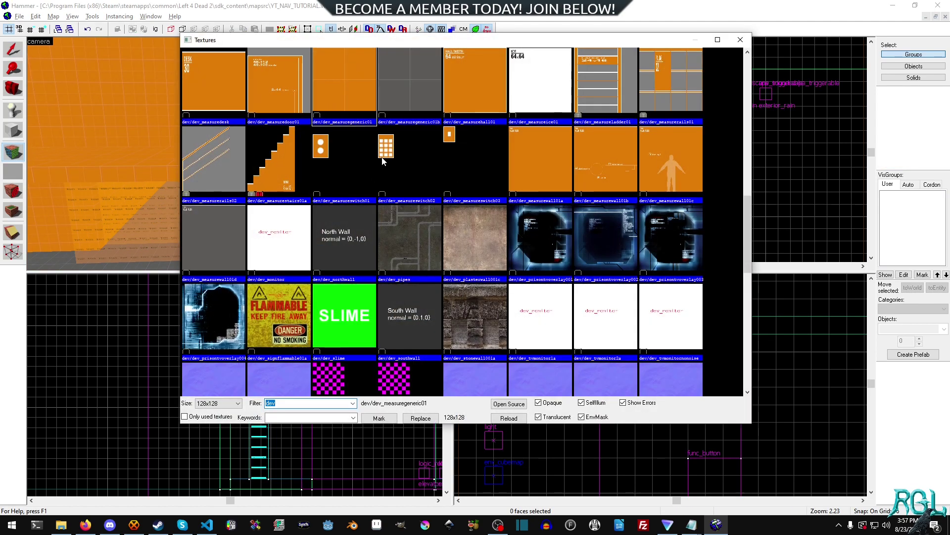
pyautogui.doubleClick(414, 85)
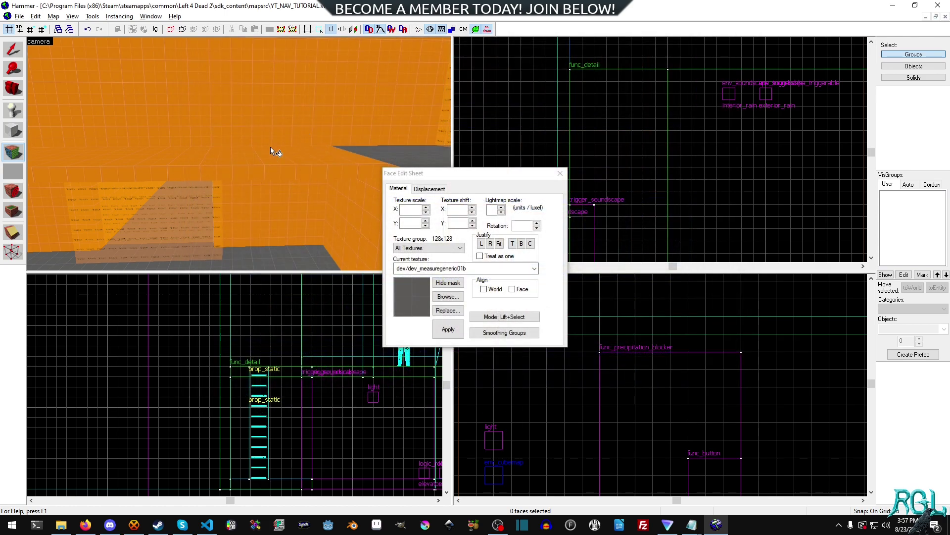
pyautogui.rightClick(271, 155)
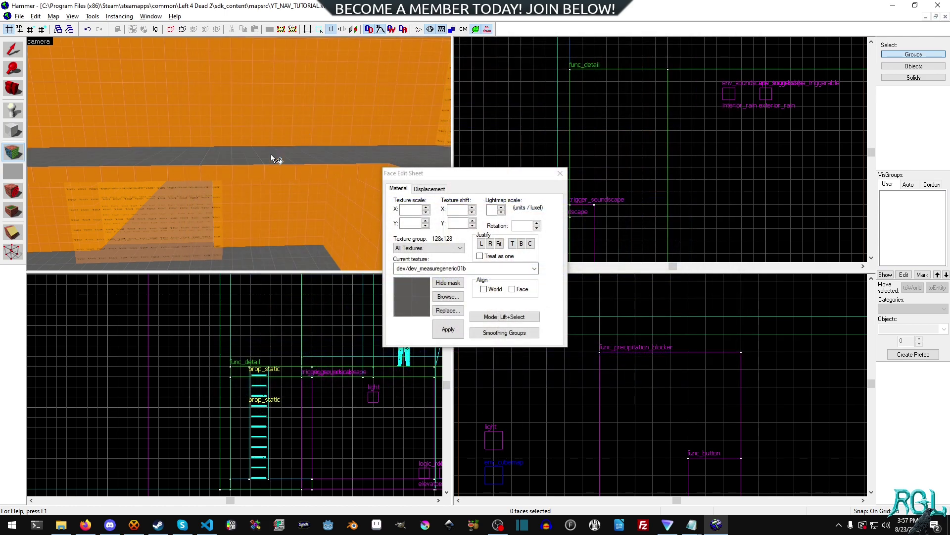
# - Examine the walkway and the surrounding room surfaces in the 3D view, and leave face editing
pyautogui.press('z')
pyautogui.press('w')
pyautogui.press('s')
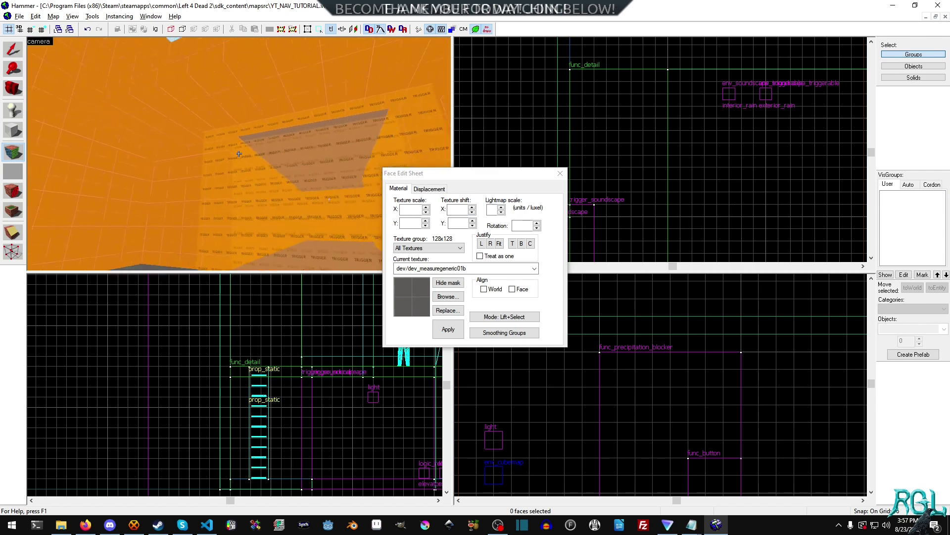
pyautogui.press('z')
pyautogui.press('w')
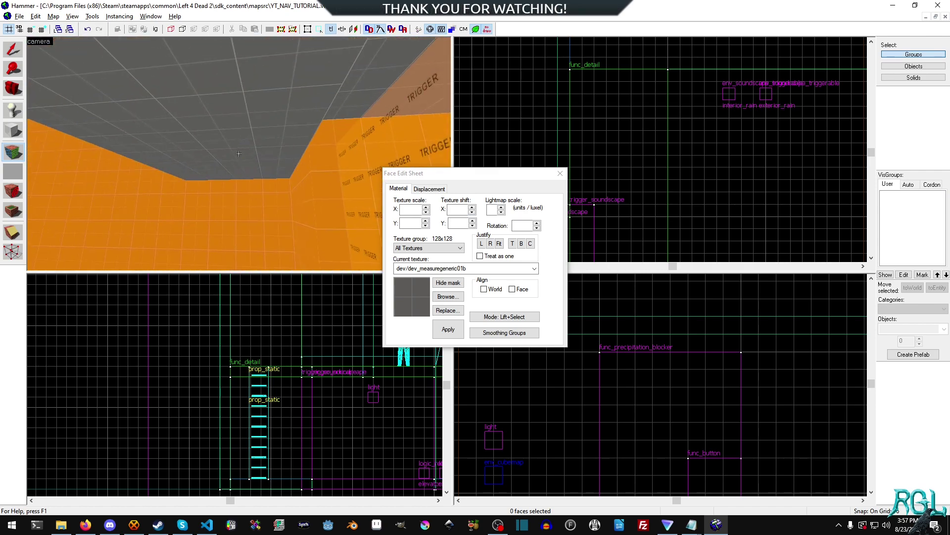
pyautogui.press('w')
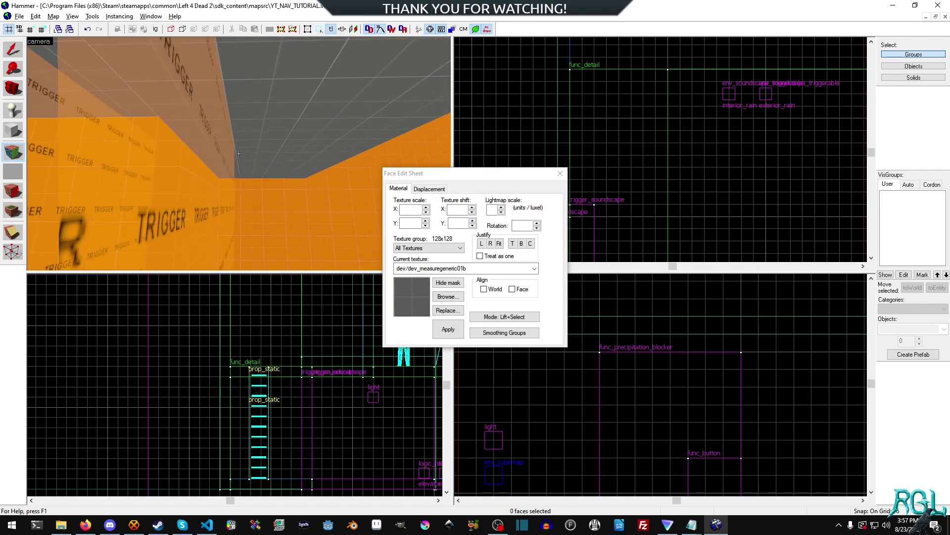
pyautogui.press('s')
pyautogui.press('s')
pyautogui.press('w')
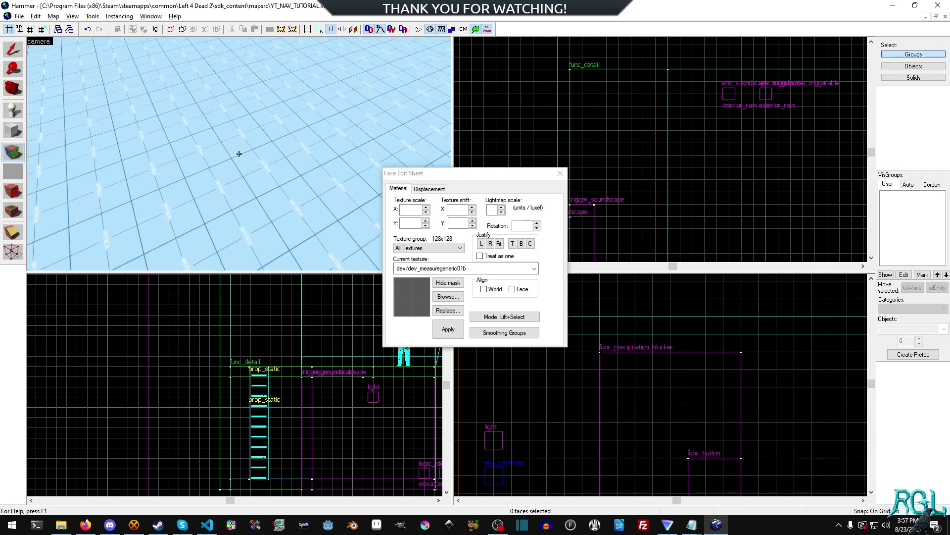
pyautogui.press('z')
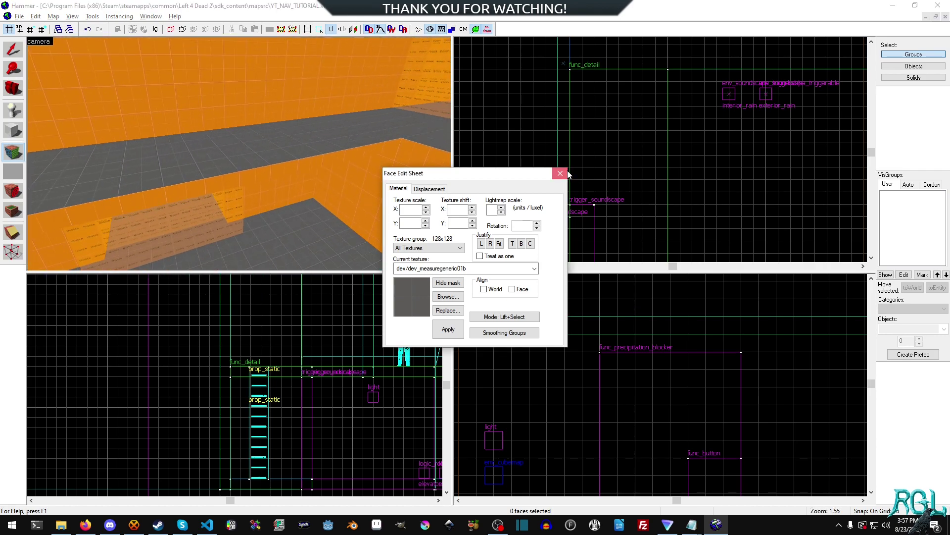
pyautogui.hotkey('shift', 's')
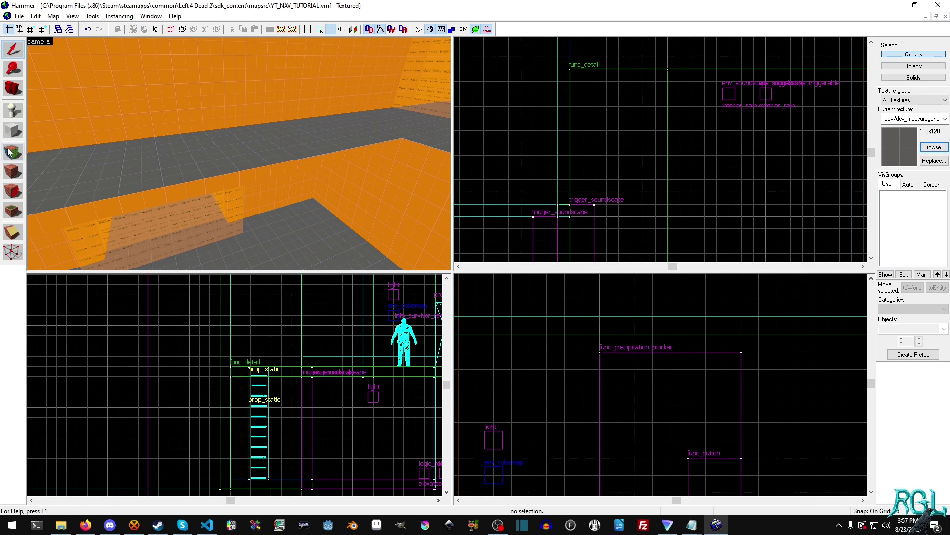
# - Set up a new brush with an orange dev measurement texture and a 16-sided cylinder primitive
pyautogui.hotkey('shift', 'b')
pyautogui.click(940, 150)
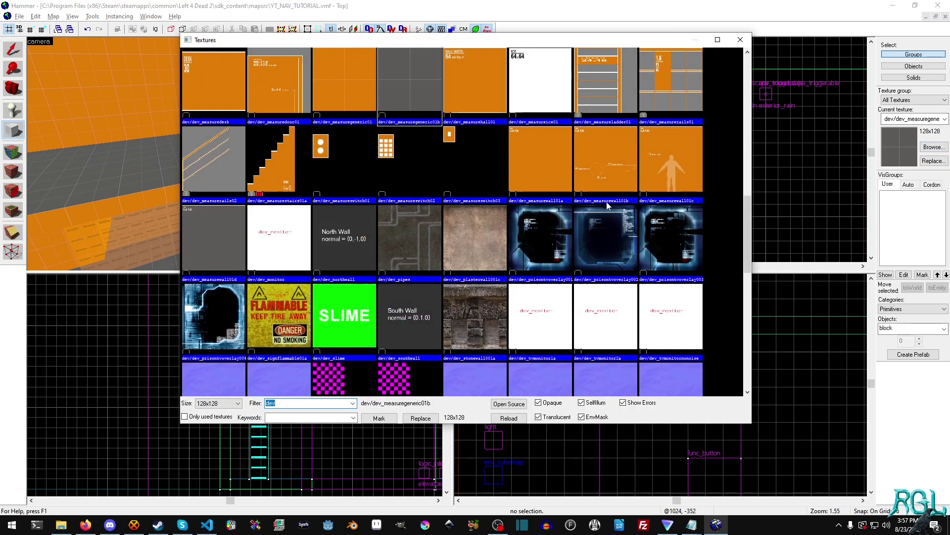
pyautogui.doubleClick(537, 178)
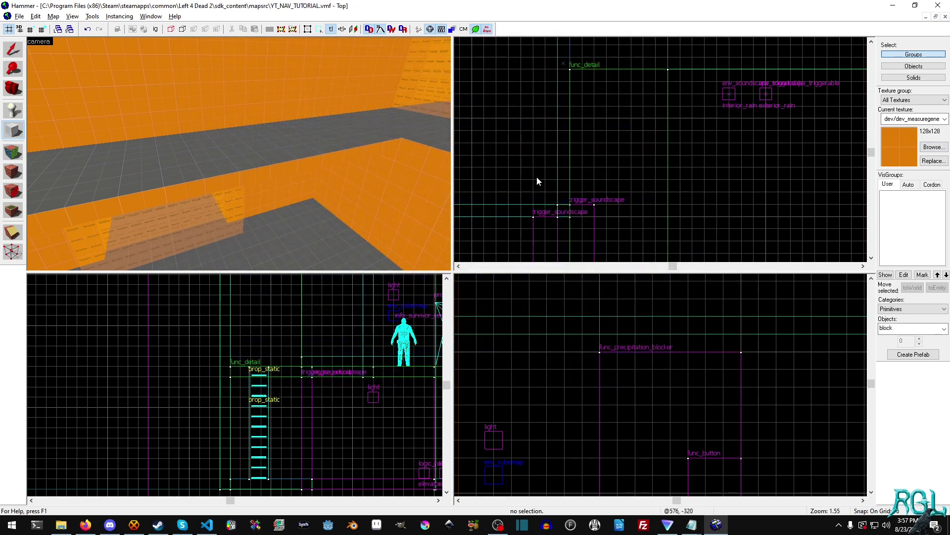
pyautogui.click(944, 329)
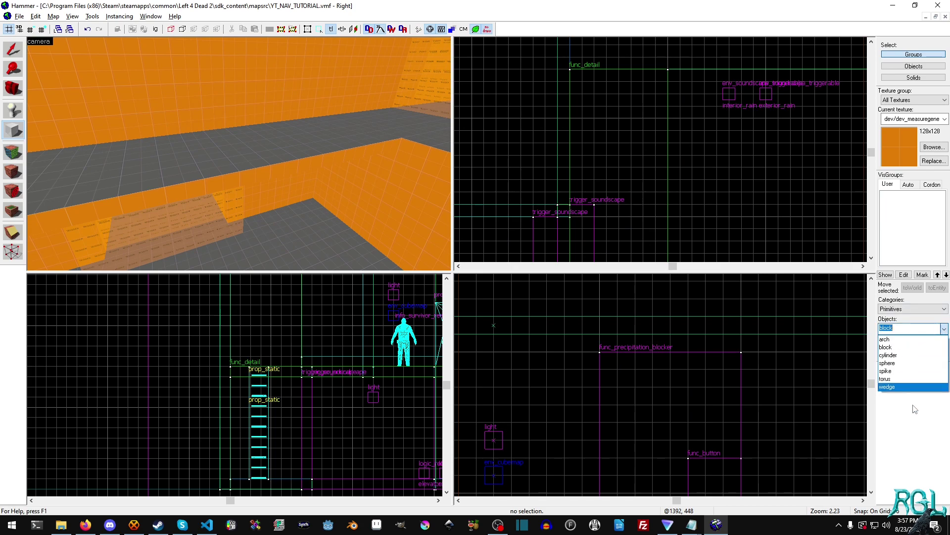
pyautogui.click(905, 355)
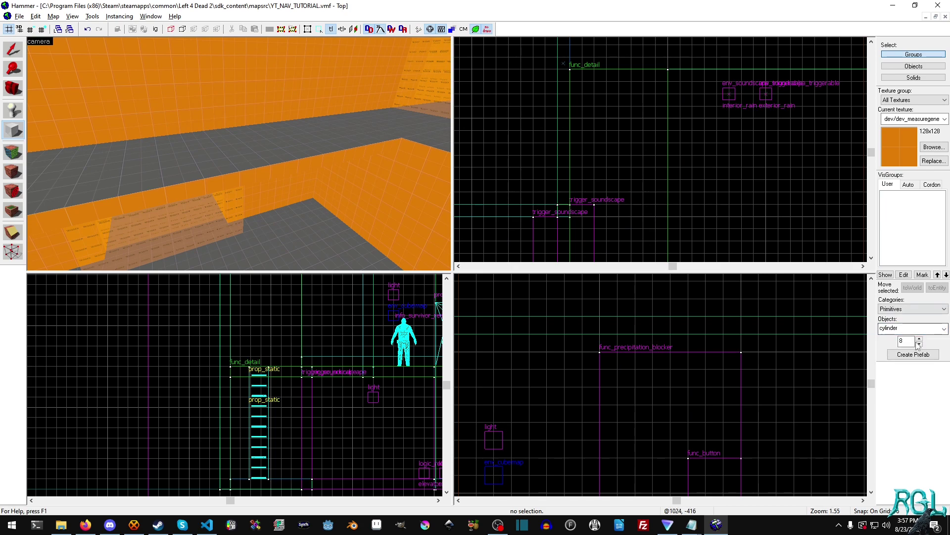
pyautogui.write('16')
# - Create a cylindrical support pillar 32 by 32 units and 160 units high between the floor and the walkway's underside
pyautogui.moveTo(655, 119)
pyautogui.mouseDown()
pyautogui.moveTo(642, 147)
pyautogui.moveTo(670, 130)
pyautogui.mouseUp()
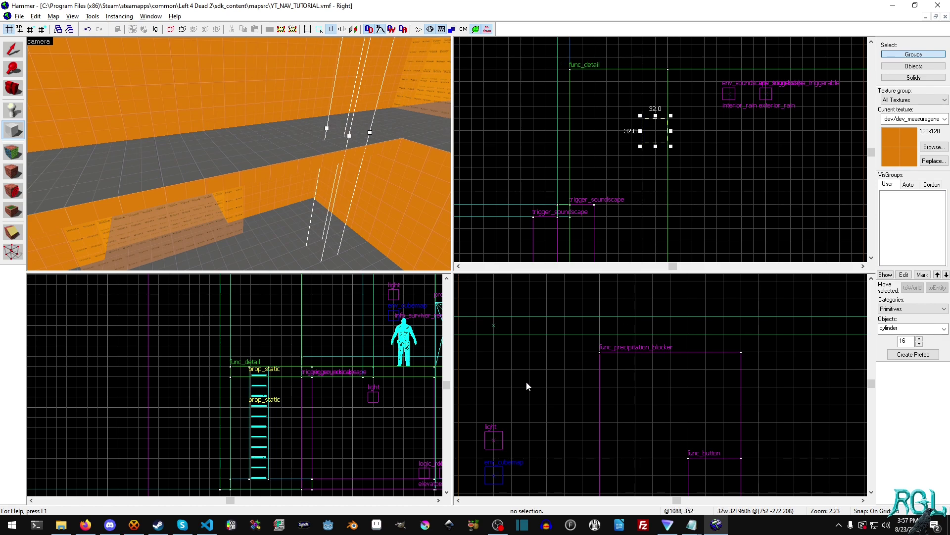
pyautogui.scroll(-8, 526, 387)
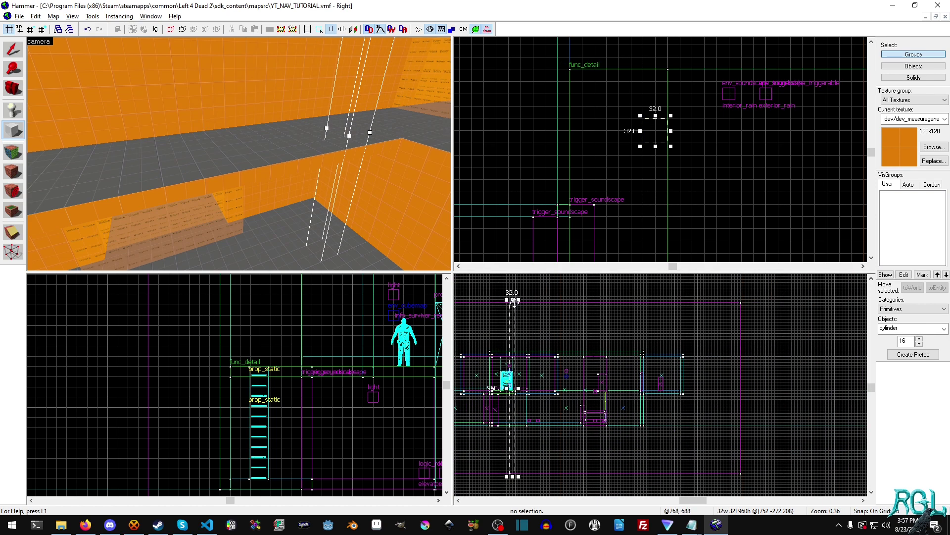
pyautogui.moveTo(514, 301); pyautogui.dragTo(517, 391)
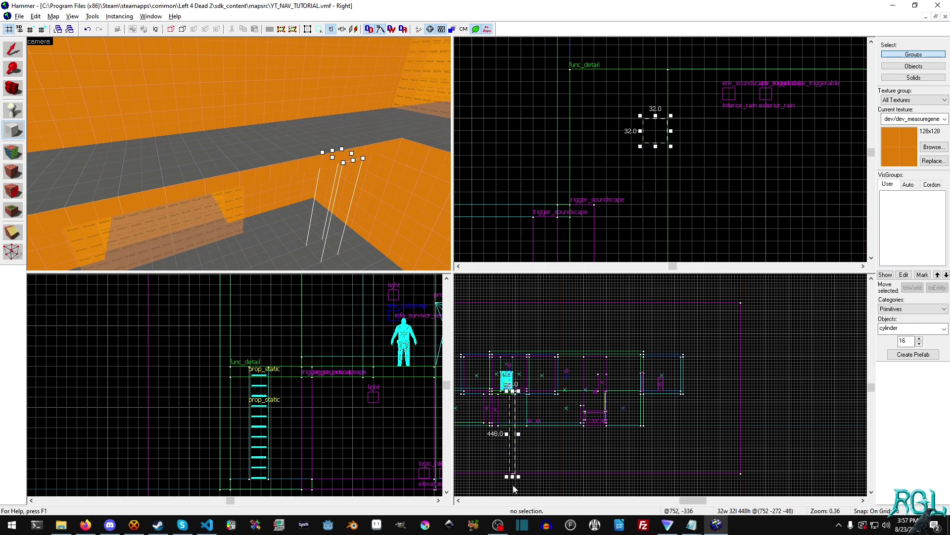
pyautogui.moveTo(512, 477); pyautogui.dragTo(516, 425)
pyautogui.scroll(6, 516, 425)
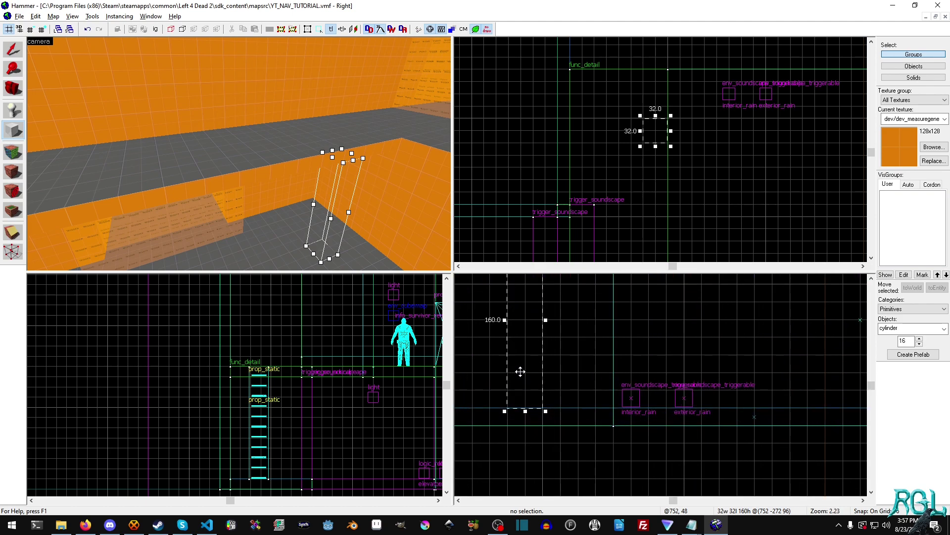
pyautogui.press('Return')
pyautogui.click(11, 52)
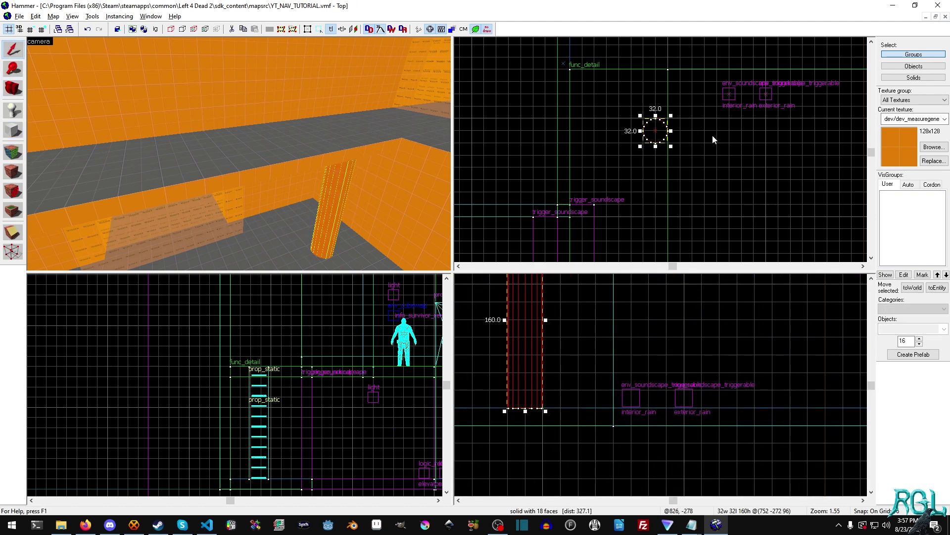
# - Duplicate the pillar, place the copy 256 units farther along the walkway, and raise it to span from floor to walkway
pyautogui.hotkey('ctrl', 'c')
pyautogui.hotkey('ctrl', 'v')
pyautogui.moveTo(718, 196); pyautogui.dragTo(742, 123, button='middle')
pyautogui.moveTo(699, 133); pyautogui.dragTo(684, 233)
pyautogui.press('z')
pyautogui.press('s')
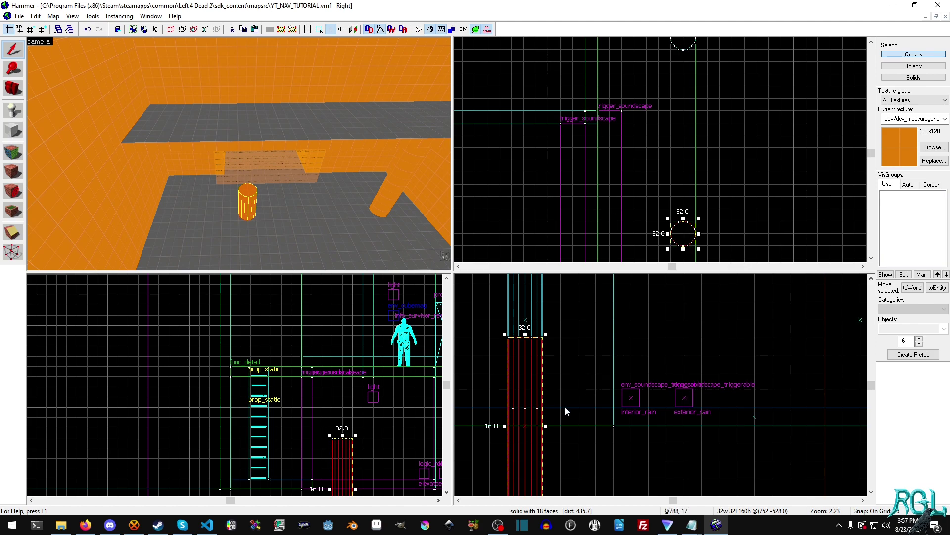
pyautogui.moveTo(518, 473); pyautogui.dragTo(516, 367)
# - Shift the copied pillar and then the original pillar 64 units each along the walkway in negative Y
pyautogui.moveTo(733, 231); pyautogui.dragTo(698, 106, button='middle')
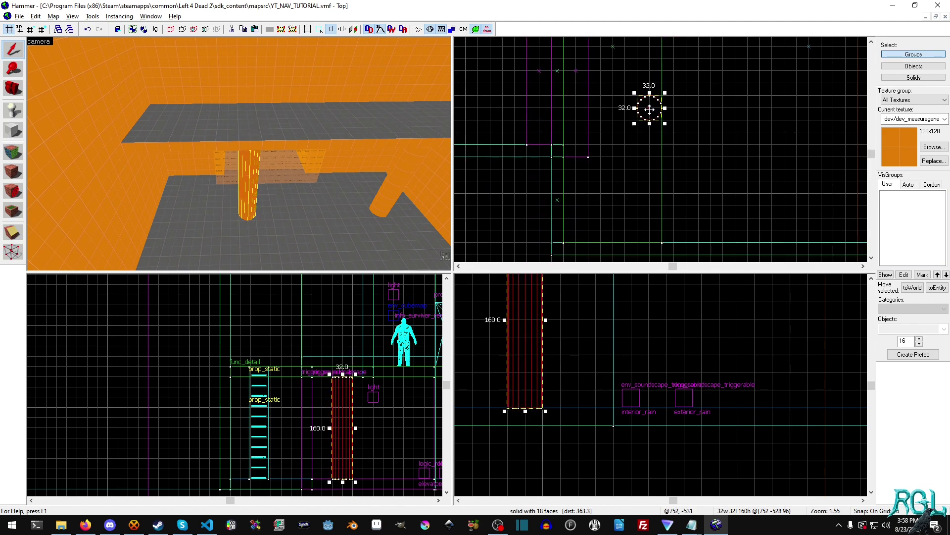
pyautogui.keyDown('shift'); pyautogui.moveTo(648, 110); pyautogui.dragTo(648, 159); pyautogui.keyUp('shift')
pyautogui.click(712, 114)
pyautogui.moveTo(708, 75); pyautogui.dragTo(700, 221, button='middle')
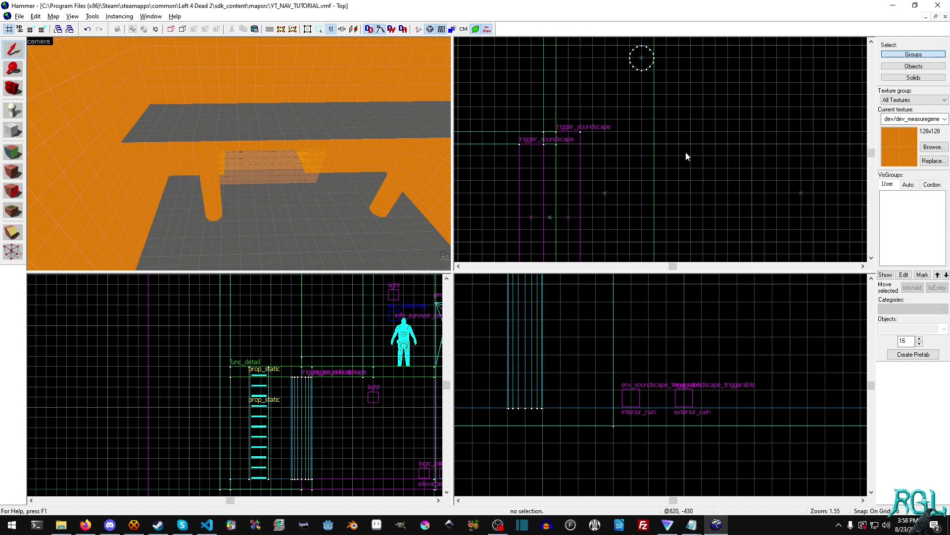
pyautogui.click(403, 183)
pyautogui.moveTo(640, 56); pyautogui.dragTo(642, 106)
# - Tie the two pillars together into one func_detail entity and select it to verify the grouping
pyautogui.click(207, 197)
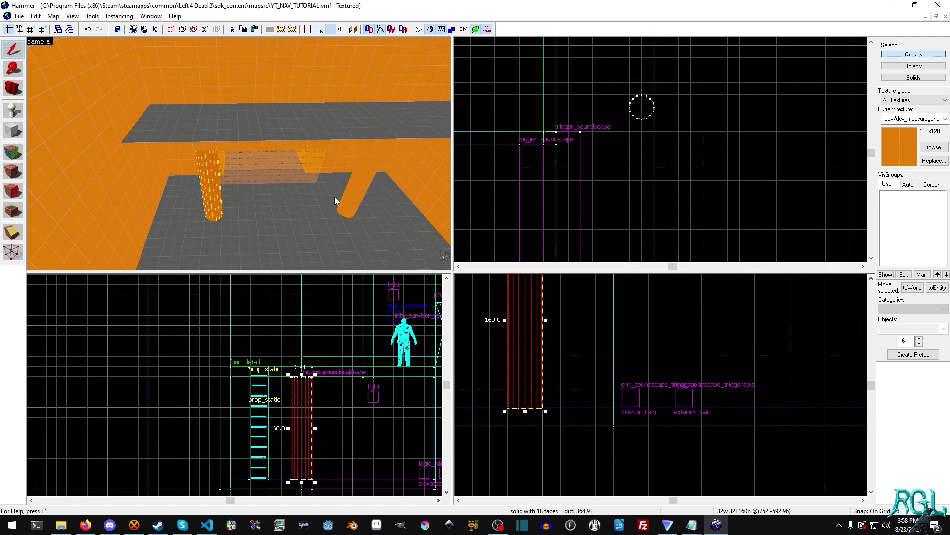
pyautogui.click(358, 193)
pyautogui.doubleClick(357, 193)
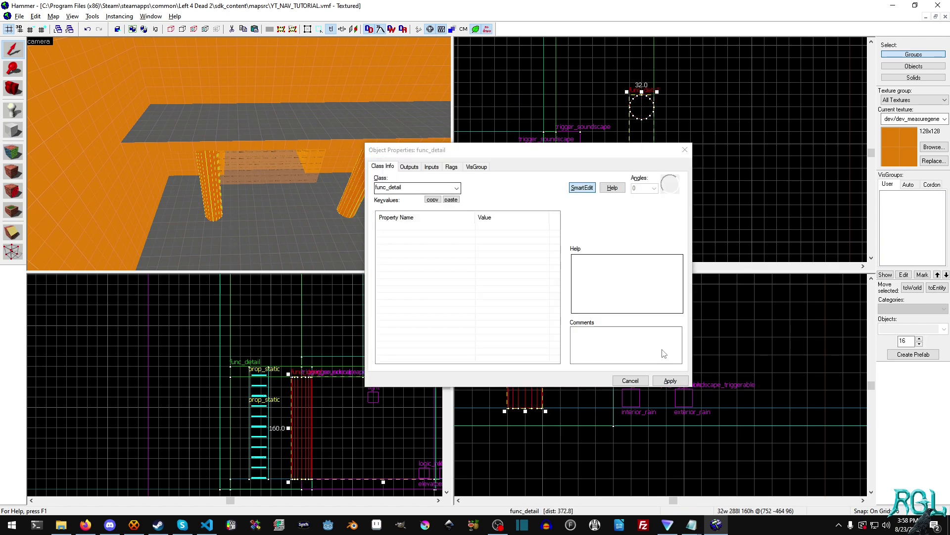
pyautogui.click(214, 186)
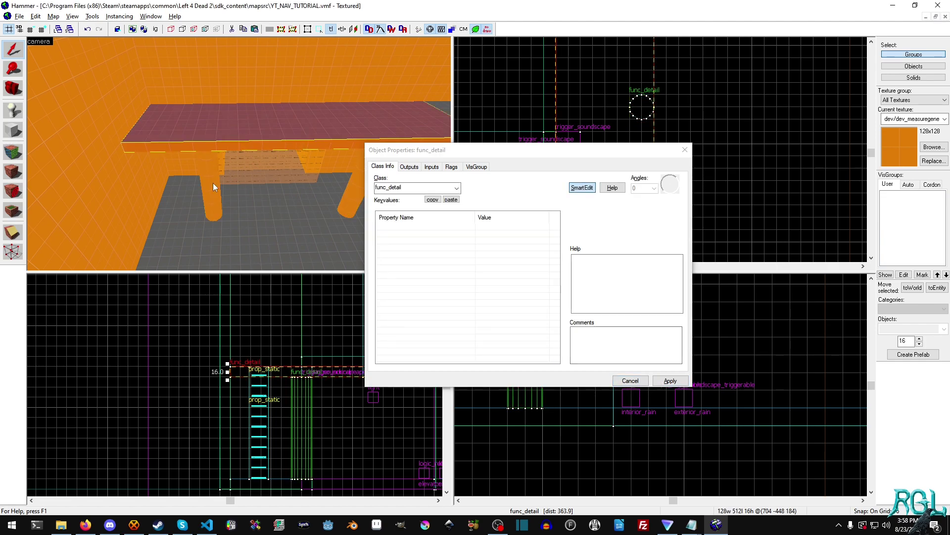
pyautogui.click(213, 184)
pyautogui.press('z')
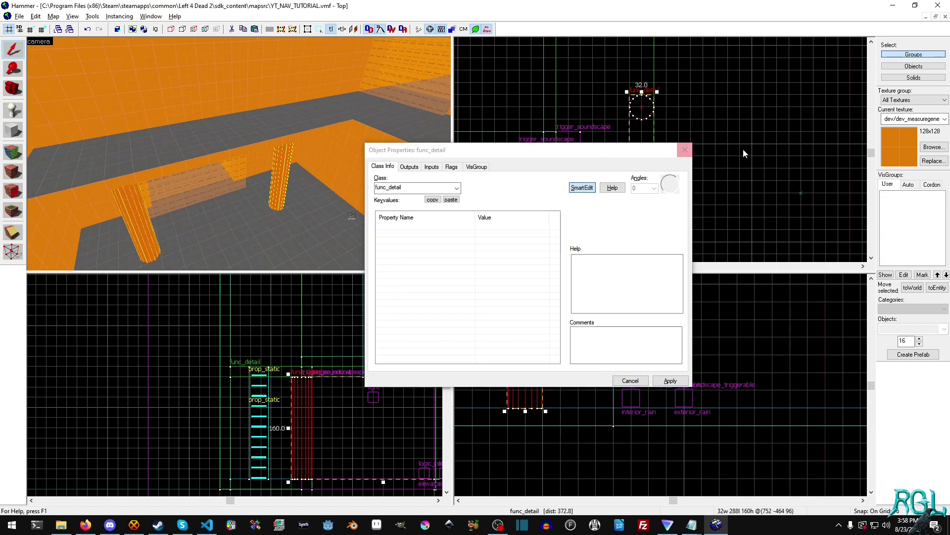
# - Close the func_detail properties, then compile the YT_NAV_TUTORIAL map and launch it in Left 4 Dead 2
pyautogui.click(684, 150)
pyautogui.click(20, 16)
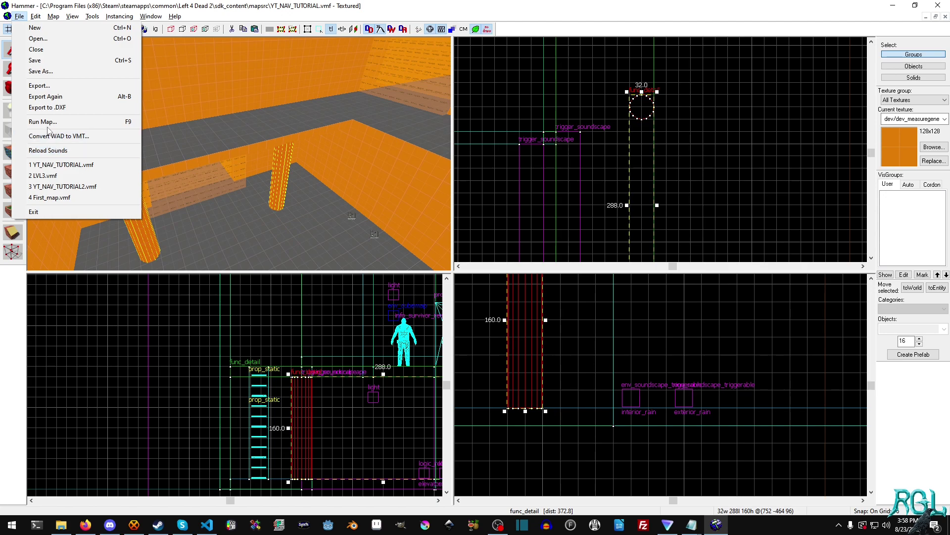
pyautogui.click(43, 122)
pyautogui.click(485, 356)
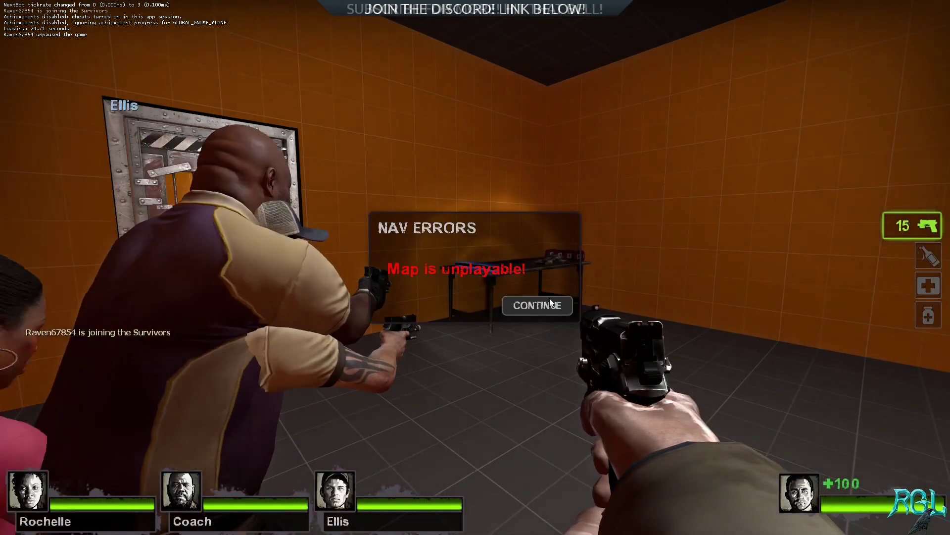
# - Dismiss the navigation error notice, leave the safe room and walk through the corridor to the open courtyard with the new pillars
pyautogui.click(544, 302)
pyautogui.press('w')
pyautogui.press('e')
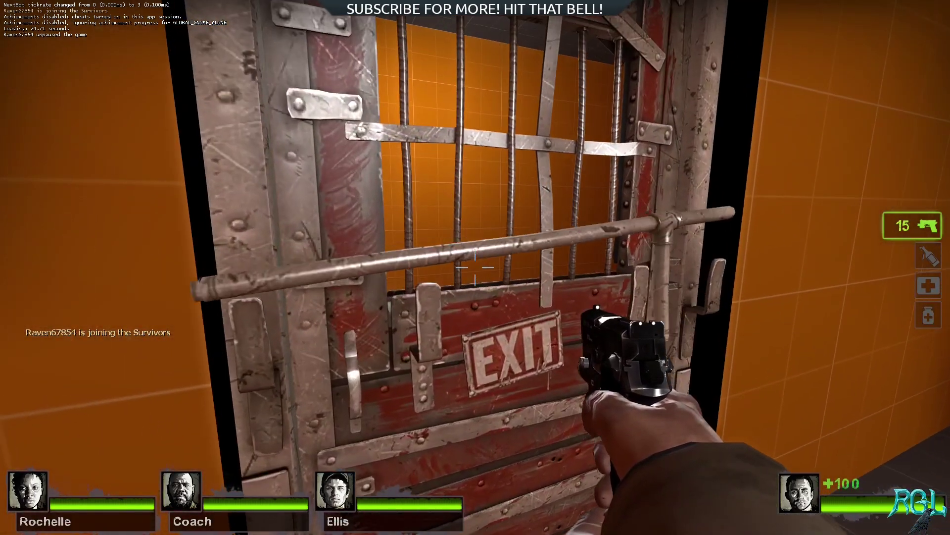
pyautogui.press('w')
pyautogui.press('w')
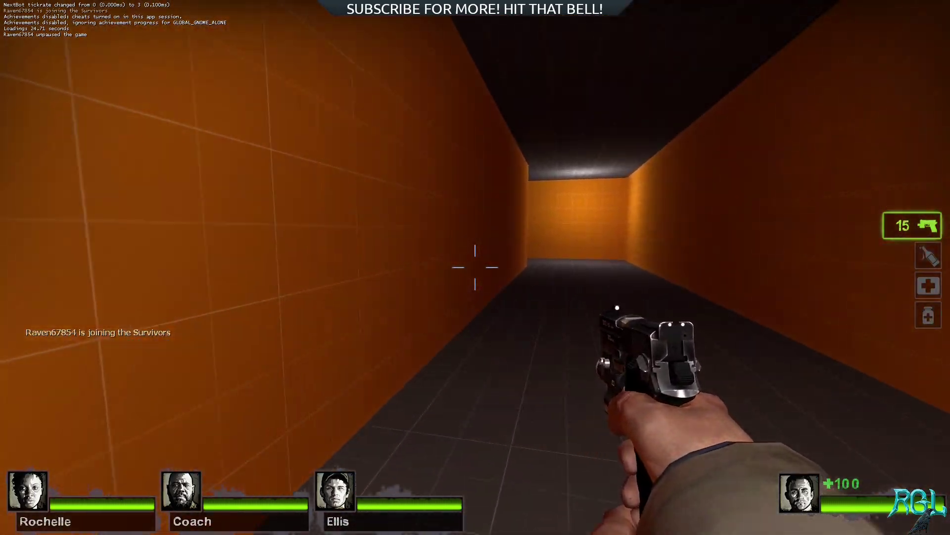
pyautogui.press('w')
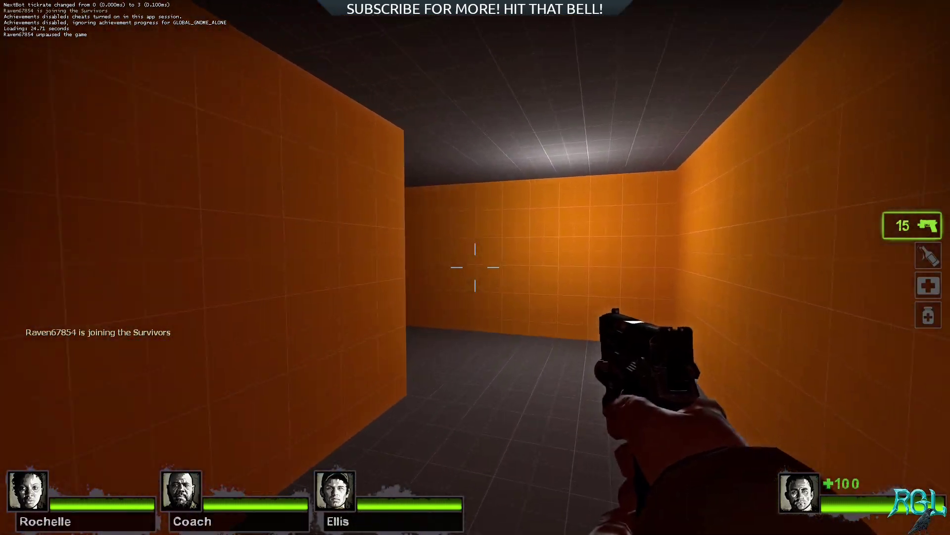
pyautogui.press('w')
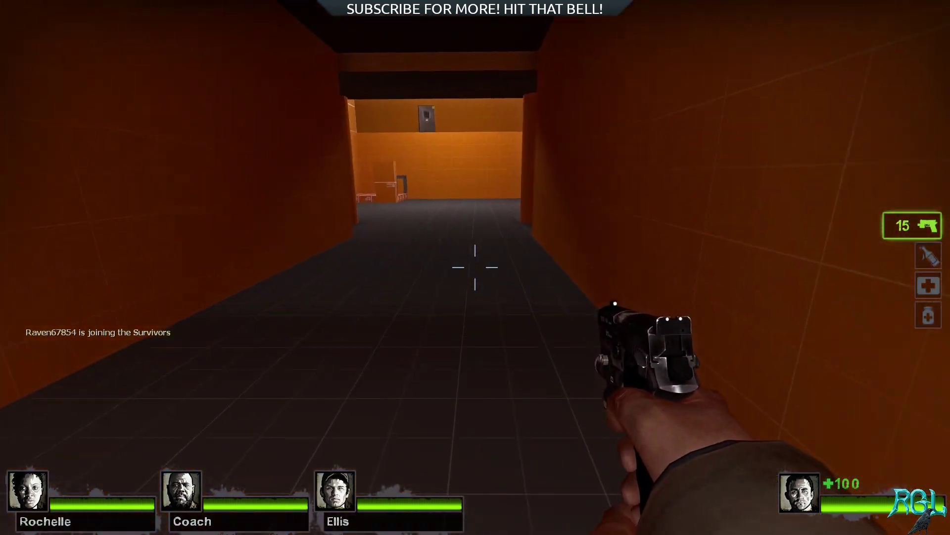
pyautogui.press('w')
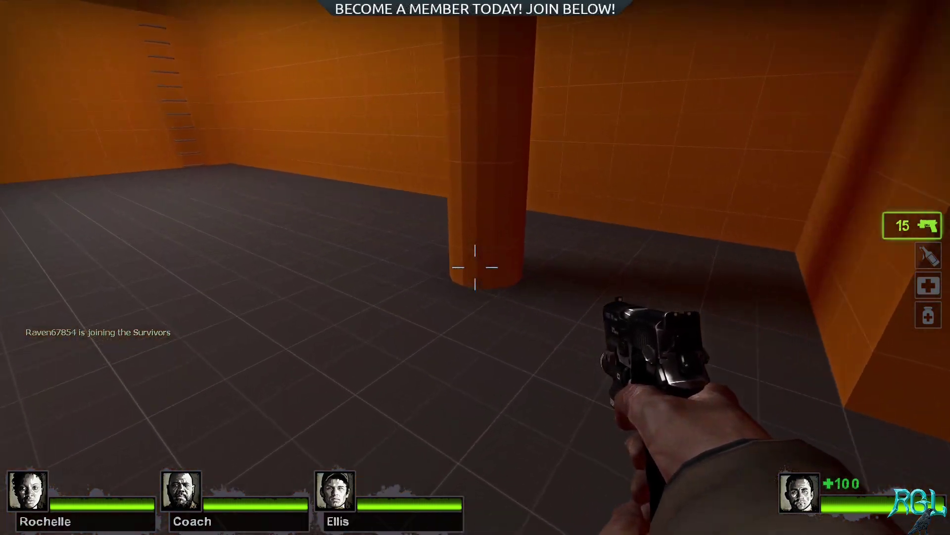
pyautogui.press('w')
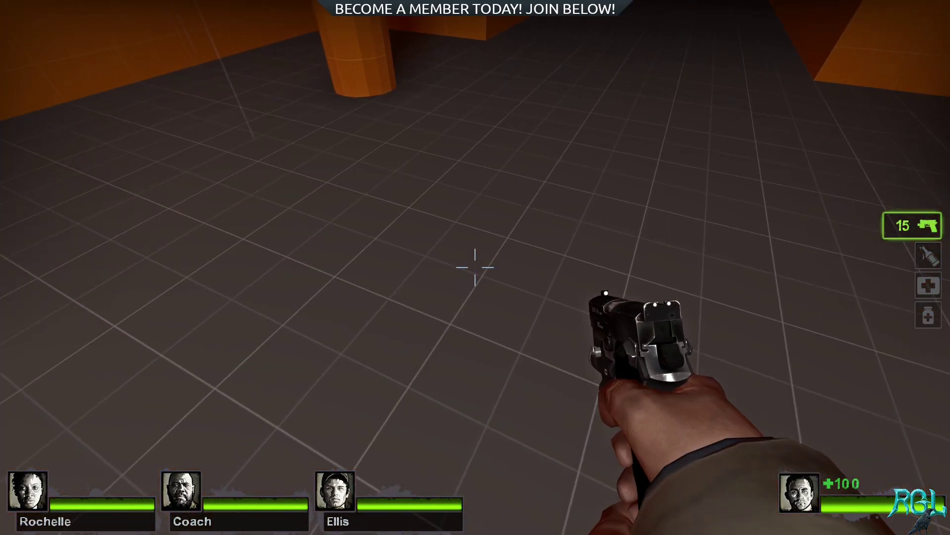
pyautogui.press('w')
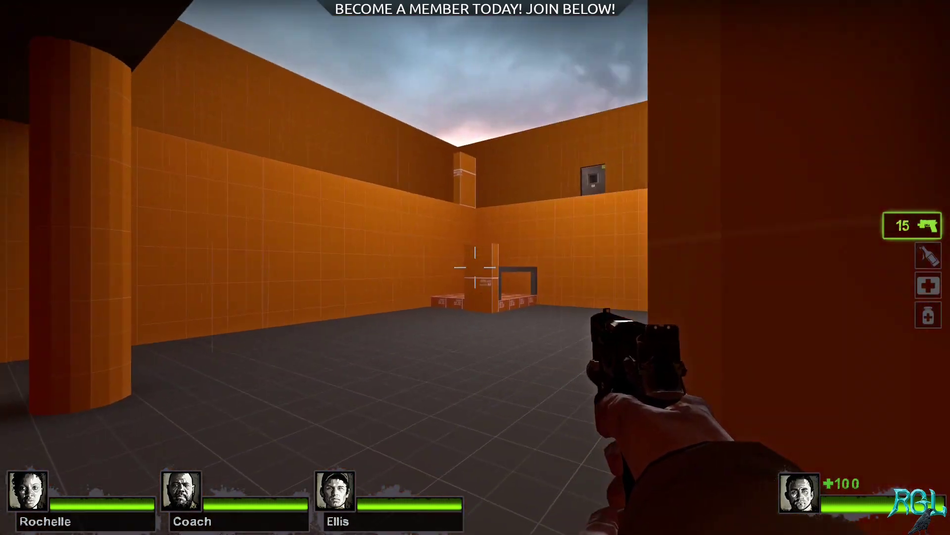
# - Examine the walkway and its two support pillars from several sides at courtyard ground level
pyautogui.press('d')
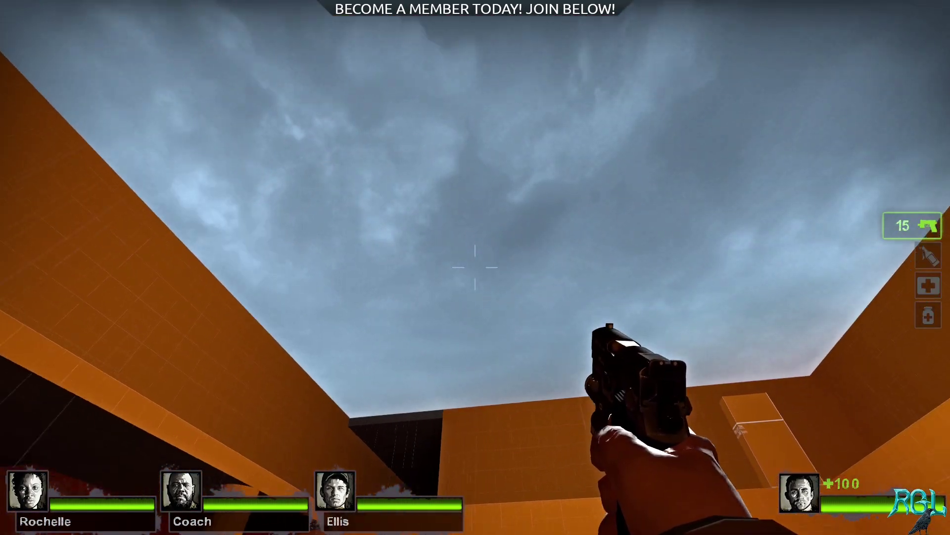
pyautogui.press('w')
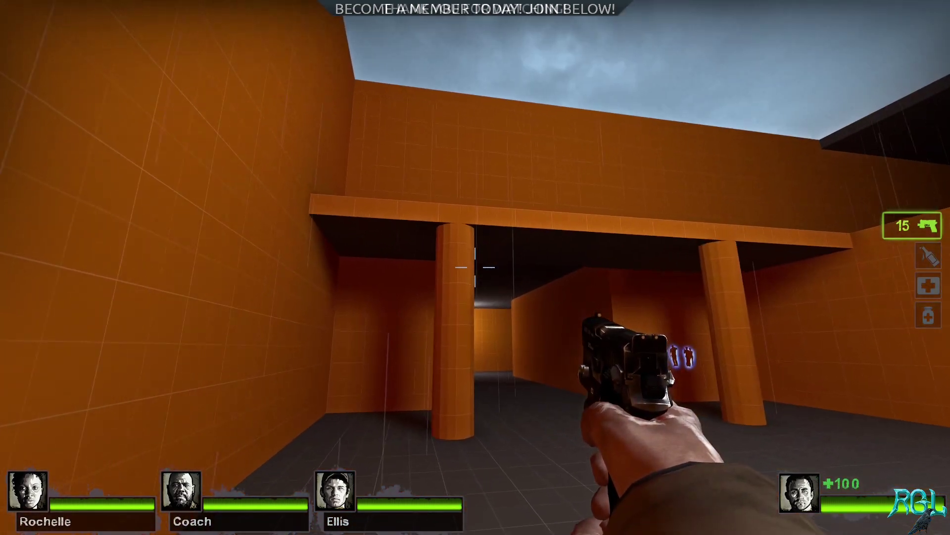
pyautogui.press('w')
pyautogui.press('d')
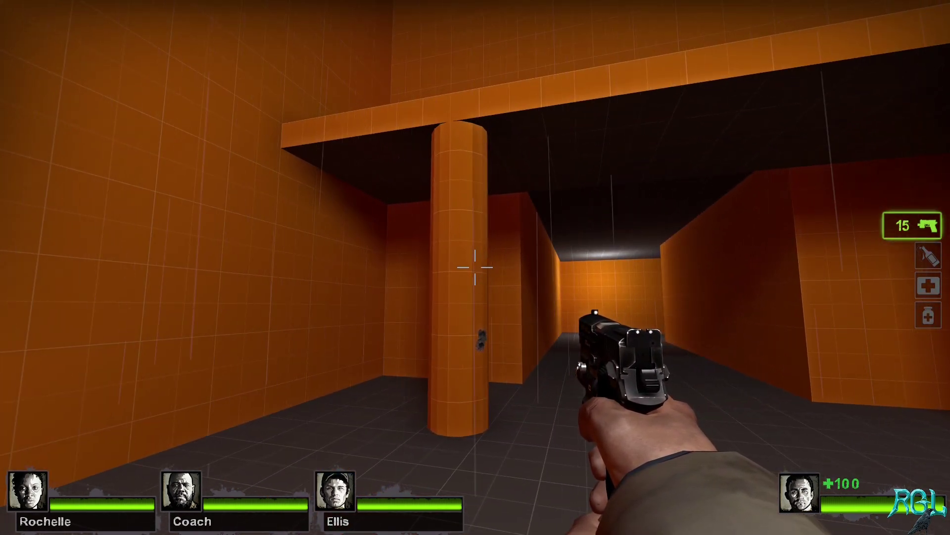
pyautogui.press('a')
pyautogui.press('d')
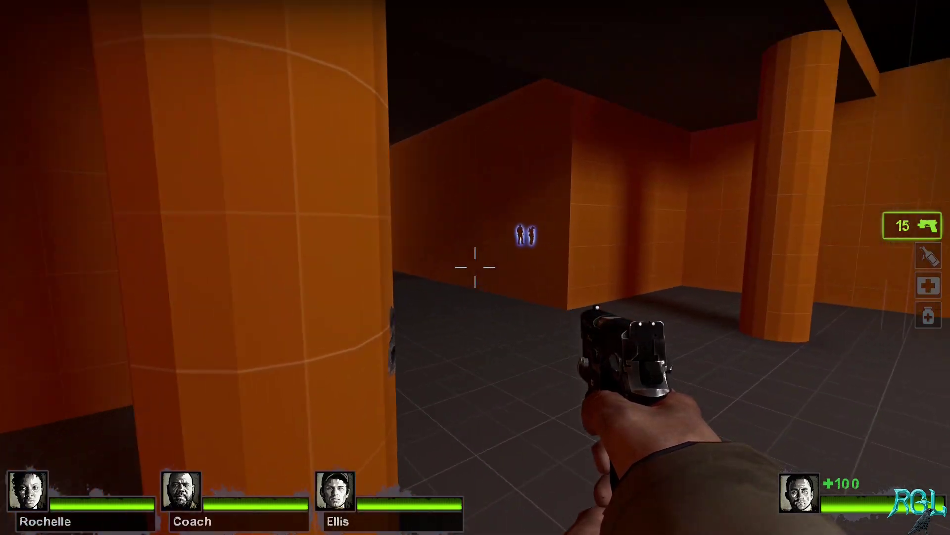
pyautogui.press('d')
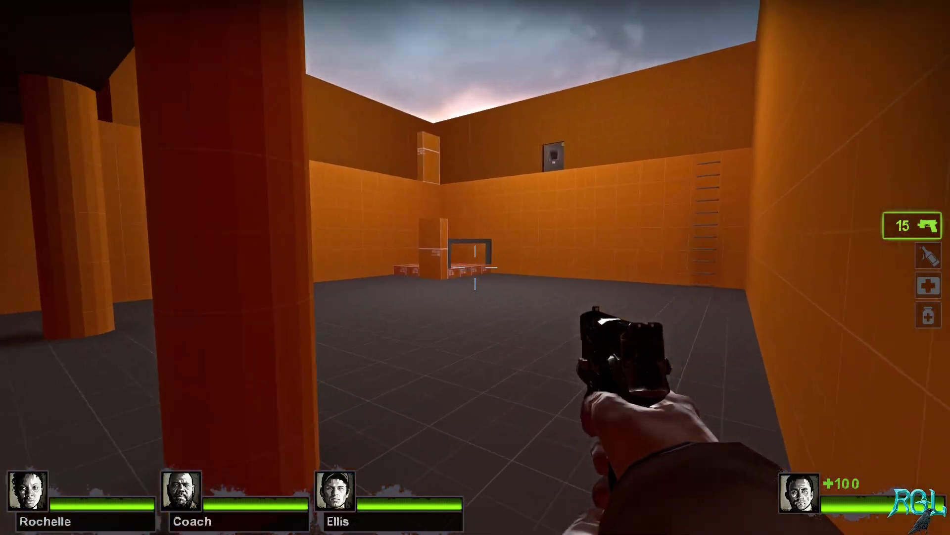
pyautogui.press('d')
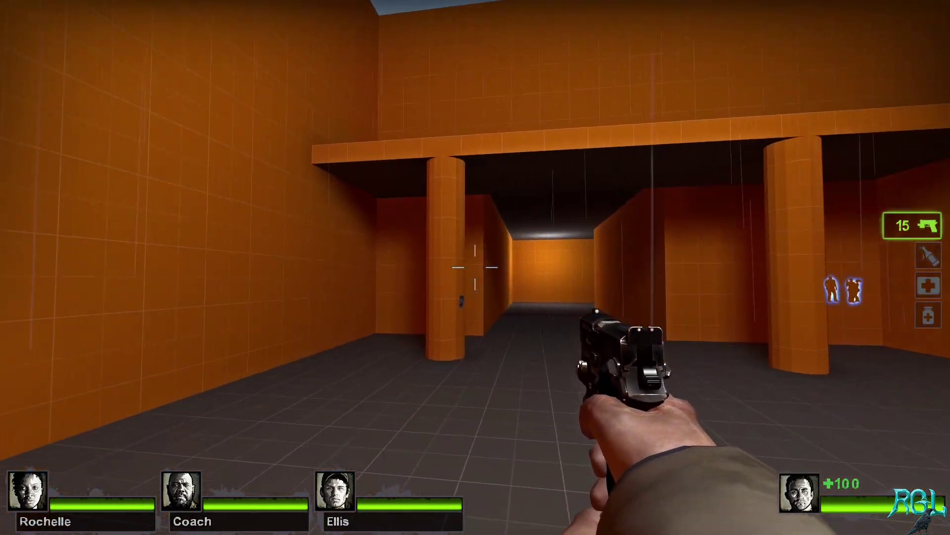
# - Climb the ladder to the upper level and examine the walkway's top surface and its connection to the surrounding ledge
pyautogui.press('w')
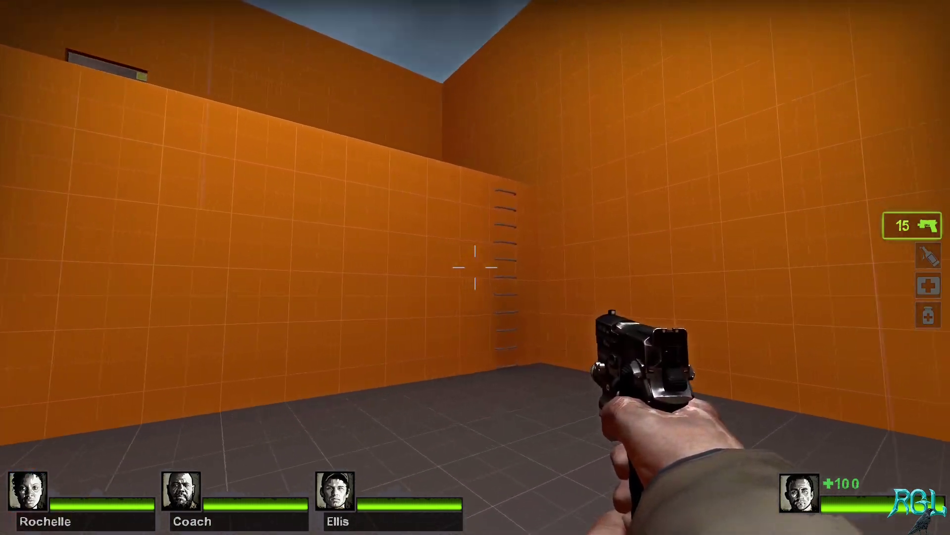
pyautogui.press('w')
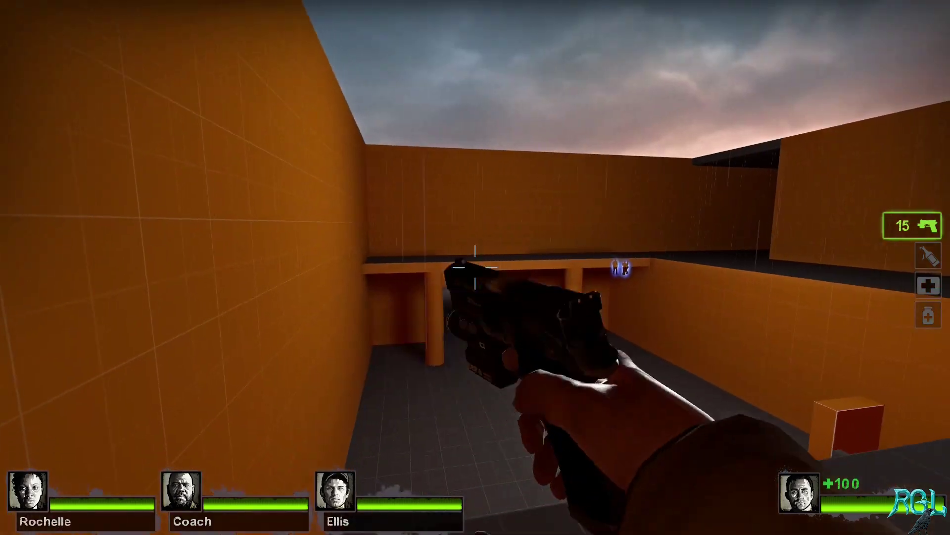
pyautogui.click(475, 268)
pyautogui.press('r')
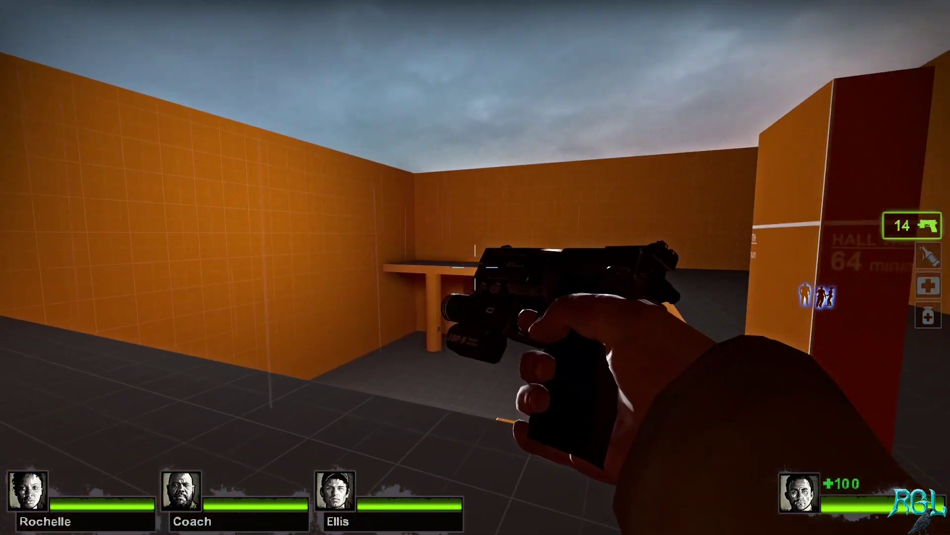
pyautogui.press('w')
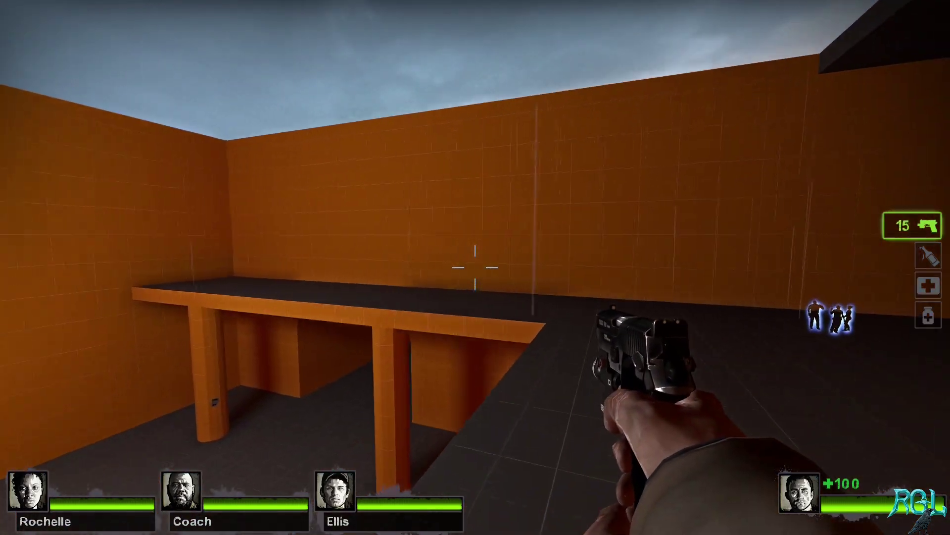
pyautogui.press('w')
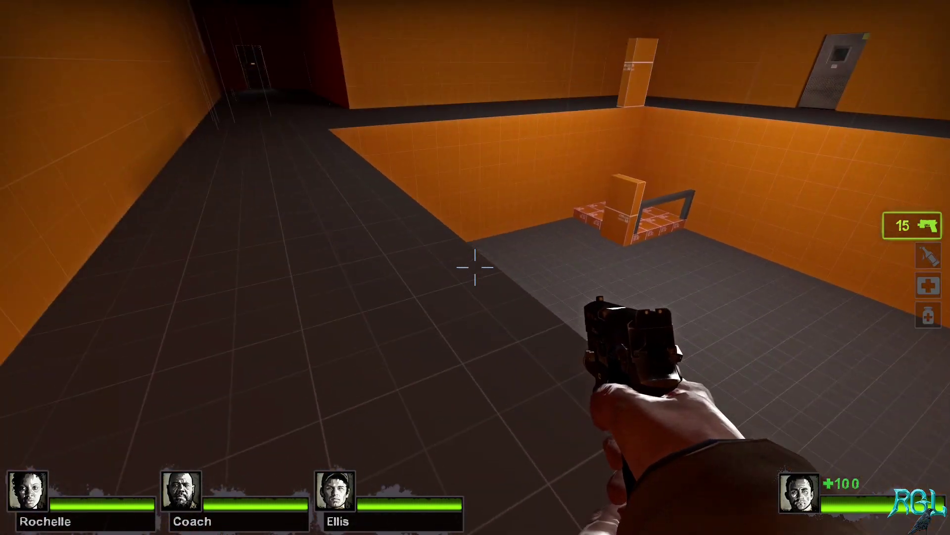
pyautogui.press('w')
pyautogui.press('w')
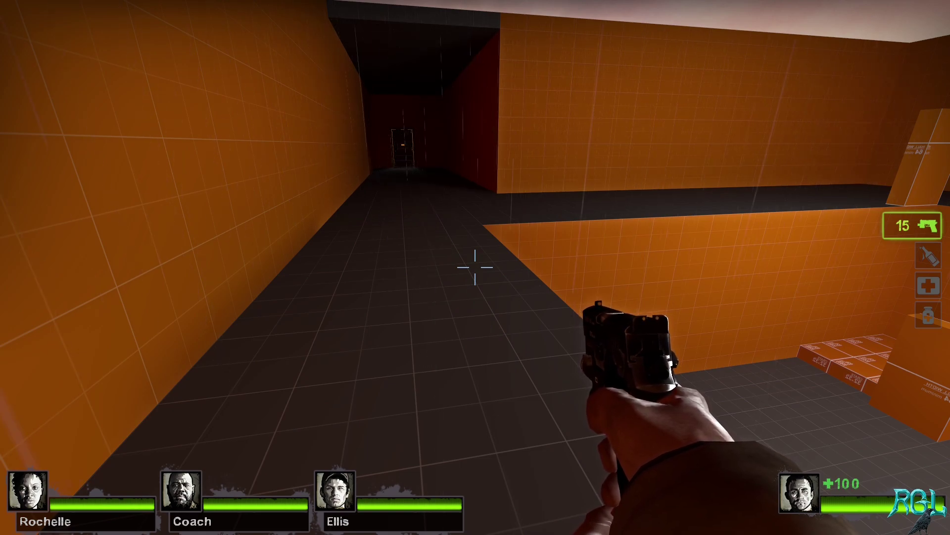
# - Quit the game with the console command exit and return to Hammer
pyautogui.press('`')
pyautogui.write('exit')
pyautogui.press('Return')
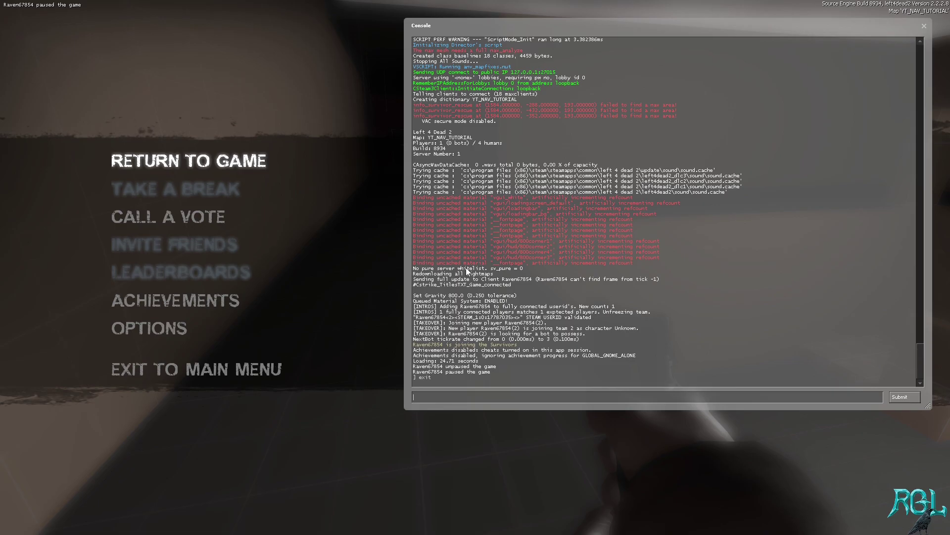
pyautogui.press('space')
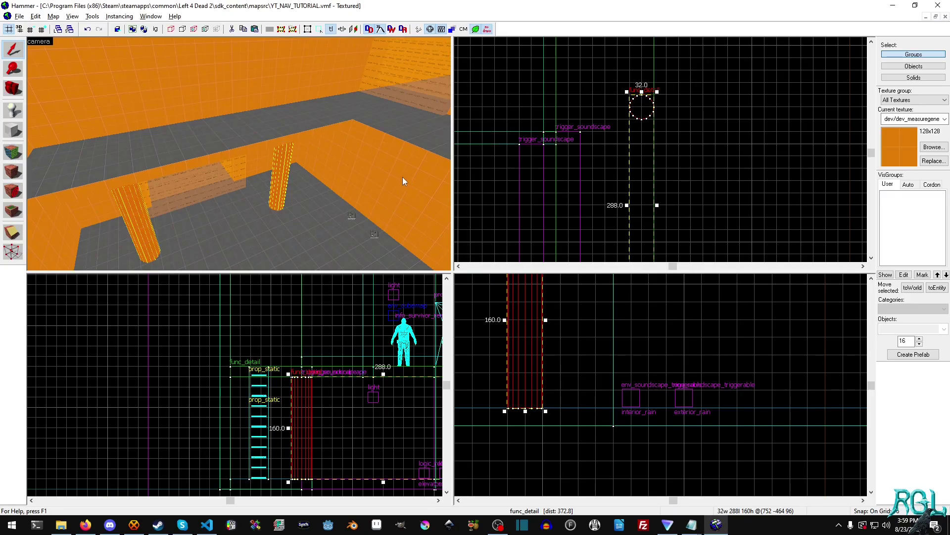
# - Open the recent map LVL3.vmf and fly the camera to its concrete canal and railed walkway
pyautogui.click(19, 16)
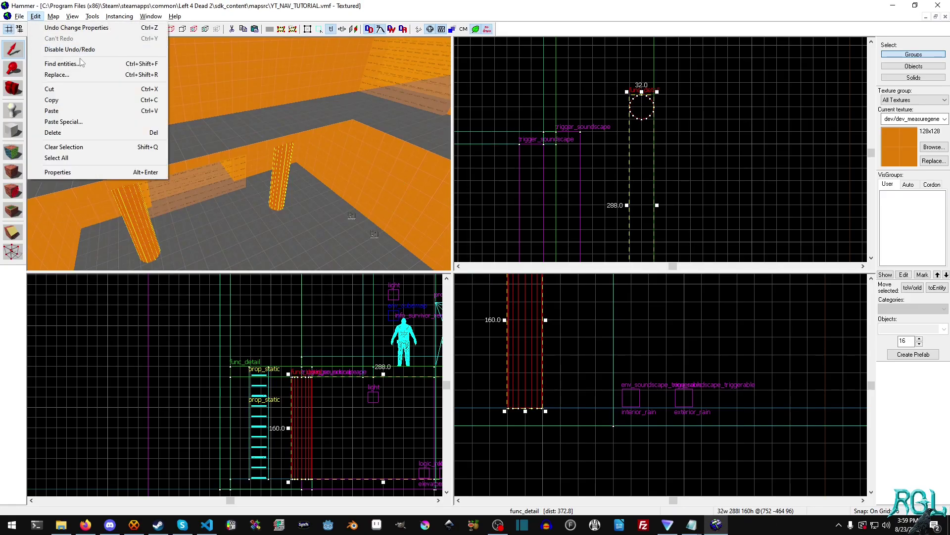
pyautogui.click(43, 176)
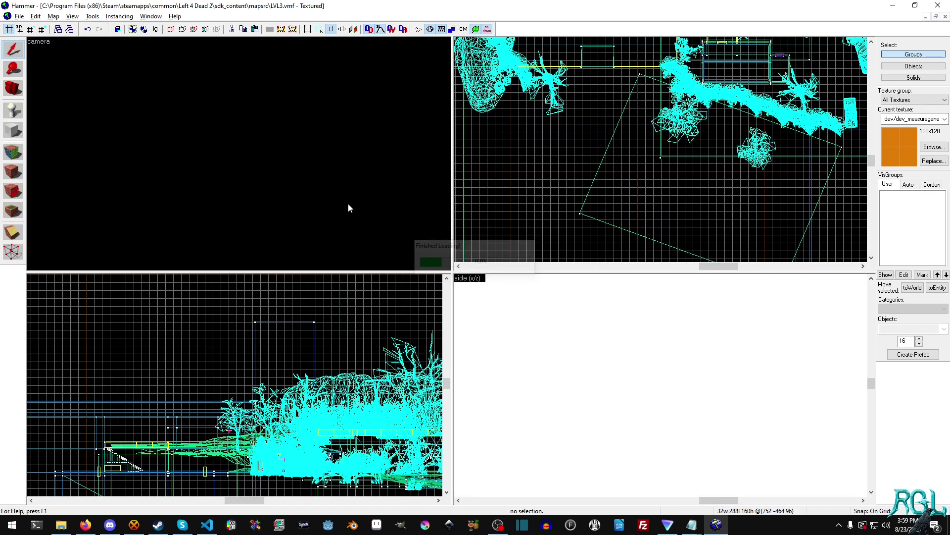
pyautogui.press('w')
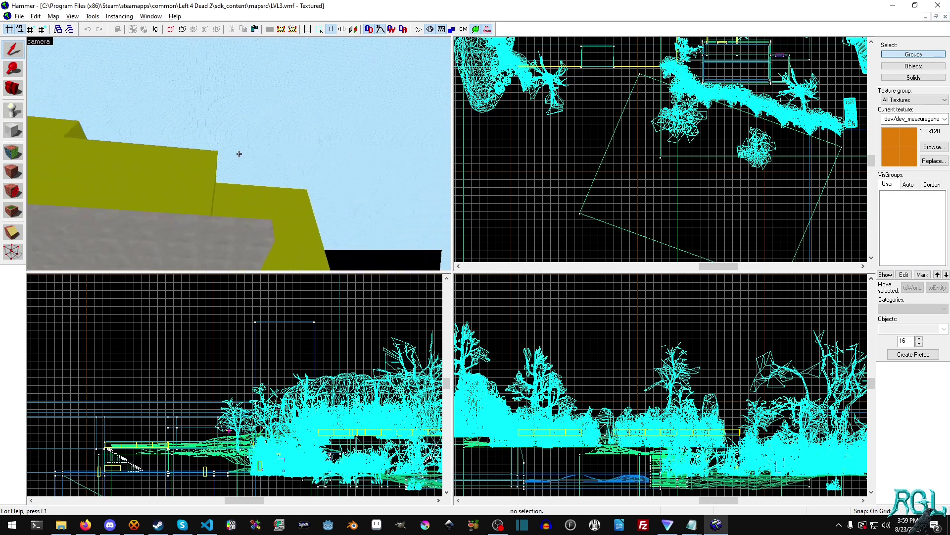
pyautogui.press('w')
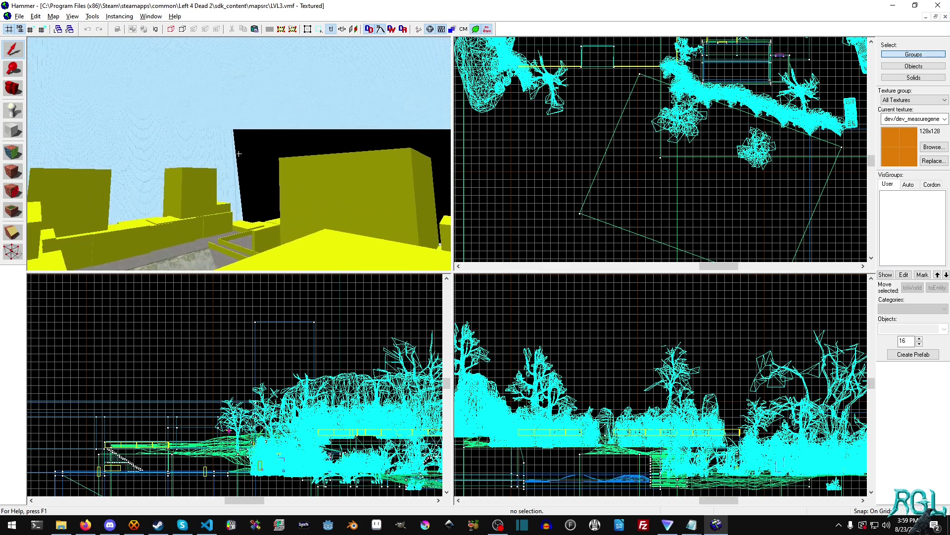
pyautogui.press('w')
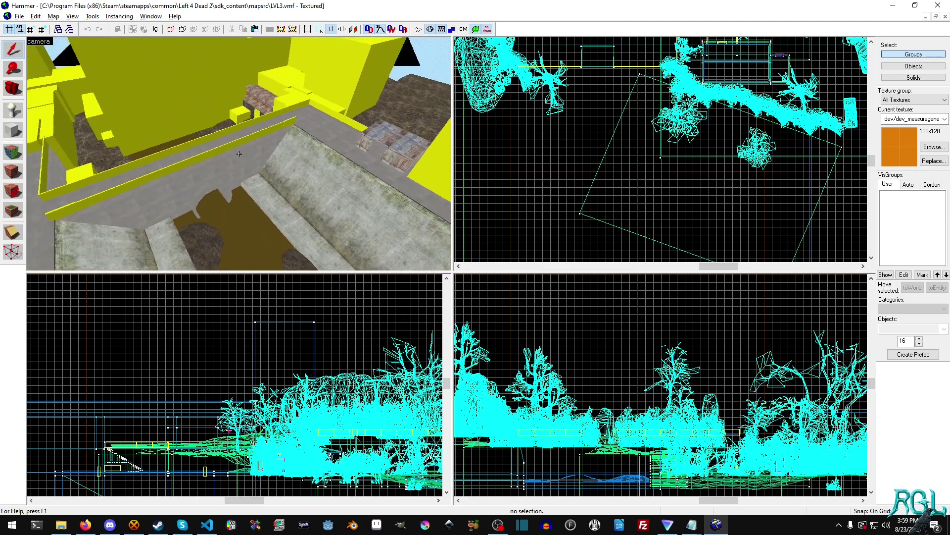
pyautogui.press('s')
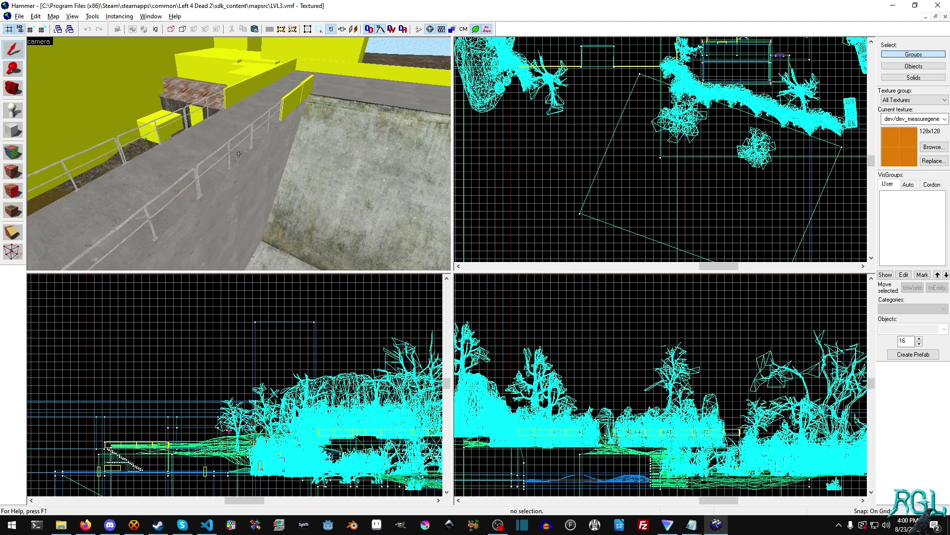
pyautogui.press('z')
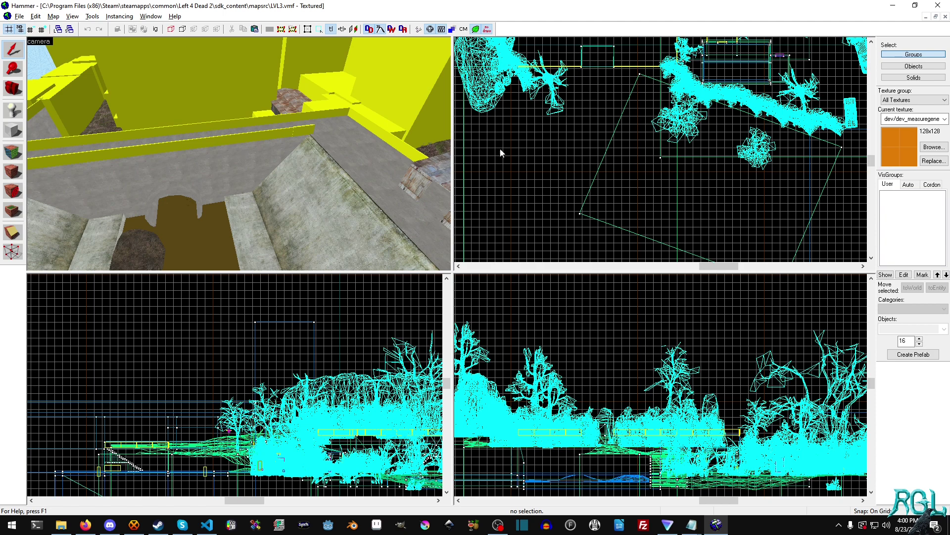
# - Examine the overall LVL3 layout in the top view and the func_detail blocks and canal in the camera view
pyautogui.scroll(-2, 769, 141)
pyautogui.scroll(-9, 770, 141)
pyautogui.scroll(-5, 771, 141)
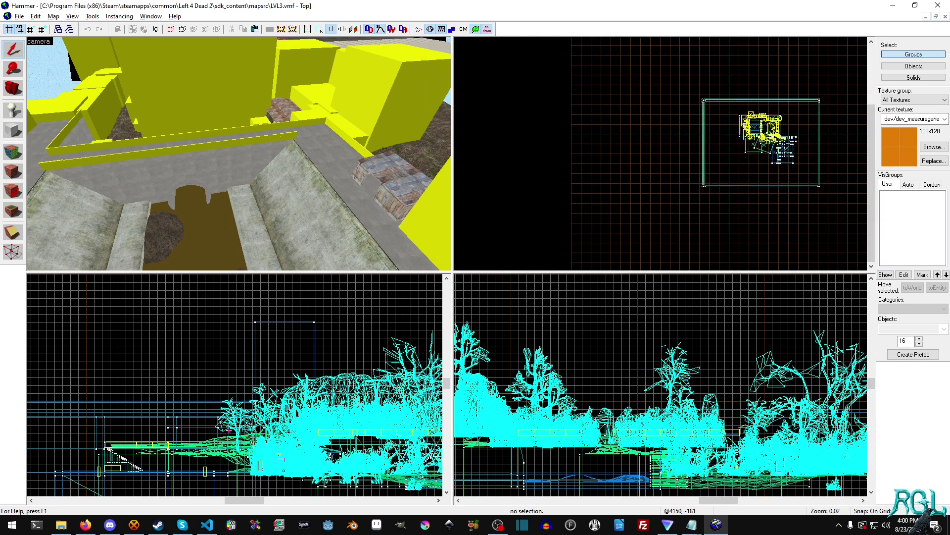
pyautogui.moveTo(772, 130); pyautogui.dragTo(698, 177, button='middle')
pyautogui.scroll(5, 697, 177)
pyautogui.press('z')
pyautogui.press('w')
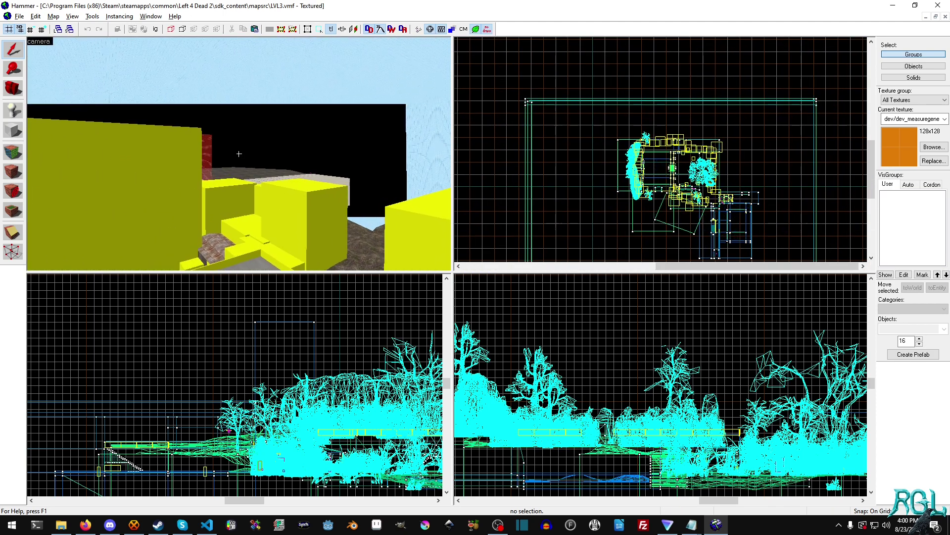
pyautogui.press('w')
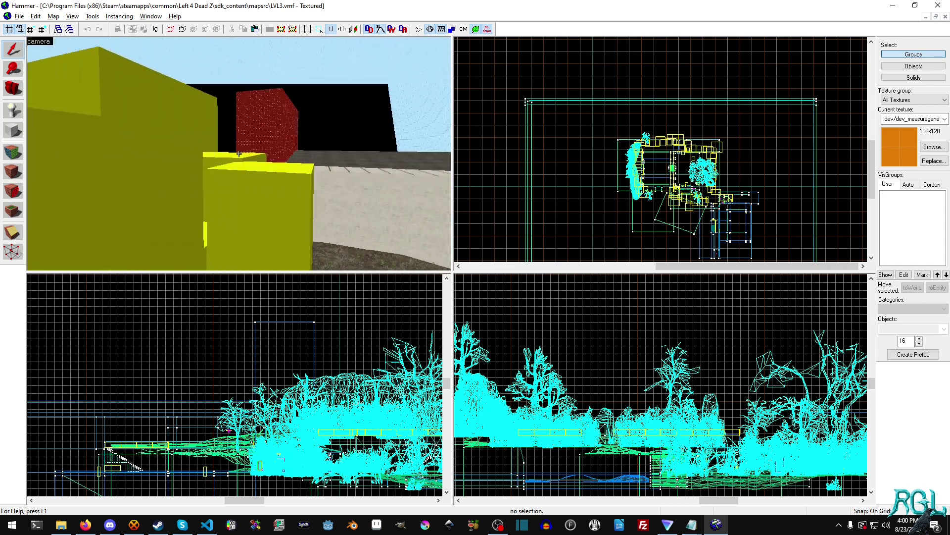
pyautogui.press('w')
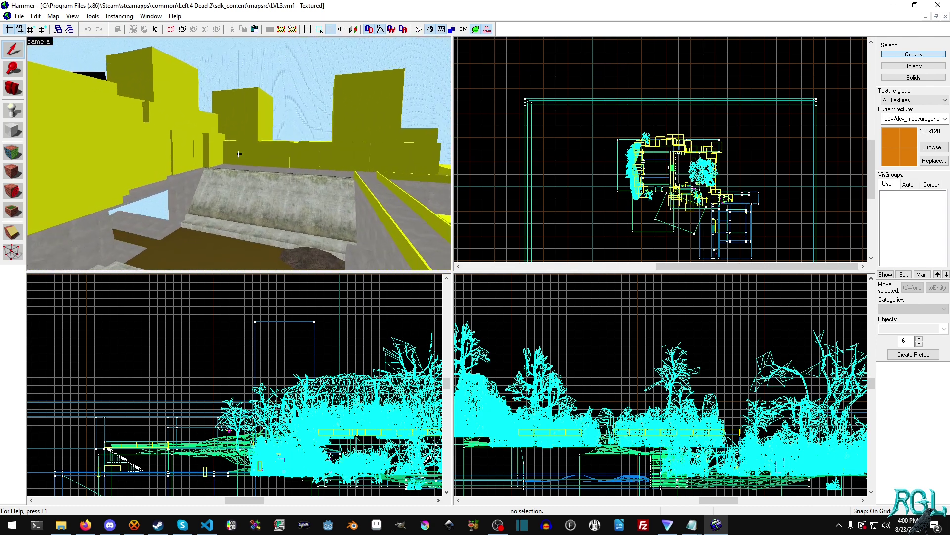
pyautogui.press('z')
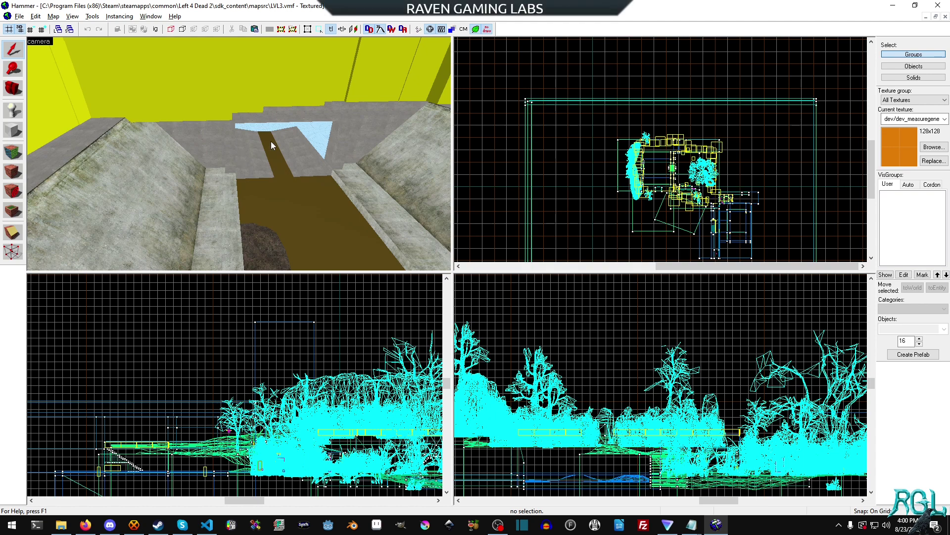
# - Fly the camera to the railed concrete walkway and select two railing sections to inspect them, clearing the selection after each
pyautogui.press('z')
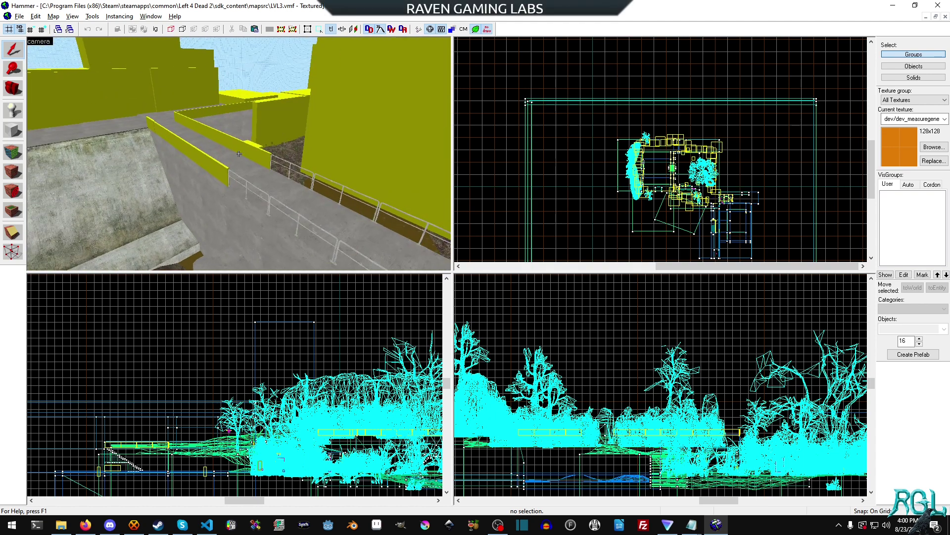
pyautogui.press('w')
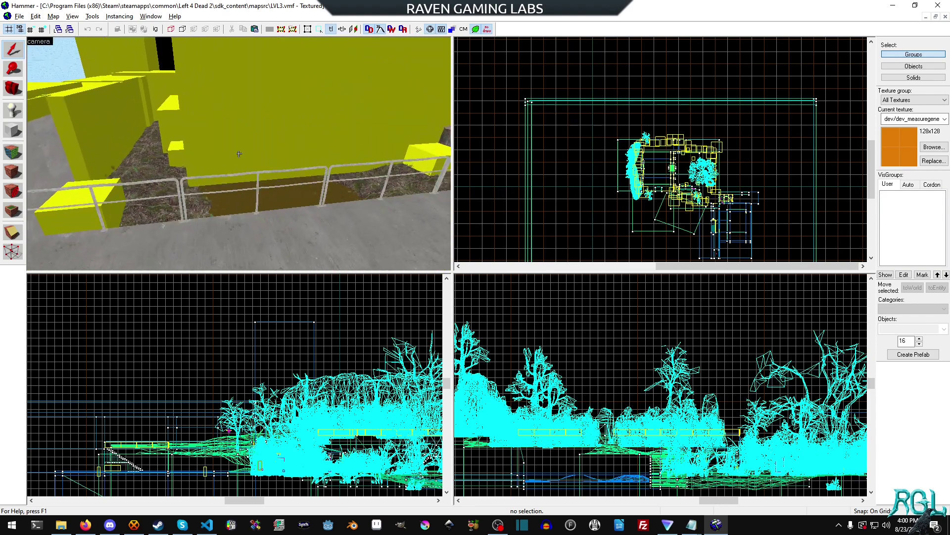
pyautogui.press('z')
pyautogui.click(208, 178)
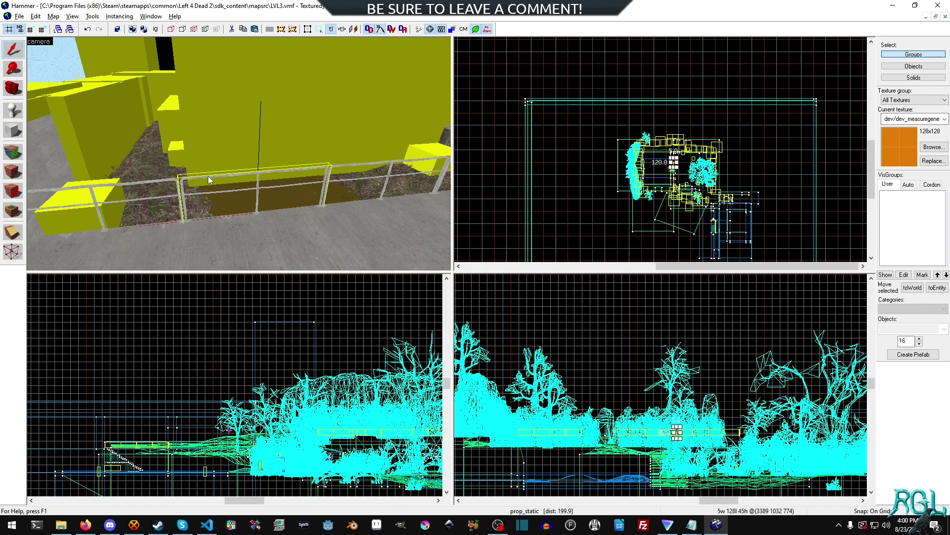
pyautogui.press('Escape')
pyautogui.click(341, 169)
pyautogui.click(340, 165)
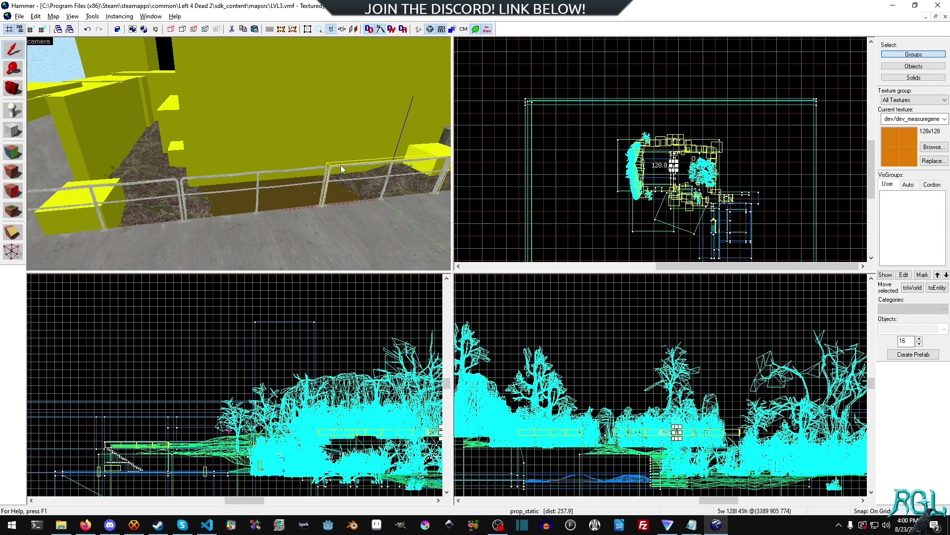
pyautogui.press('Escape')
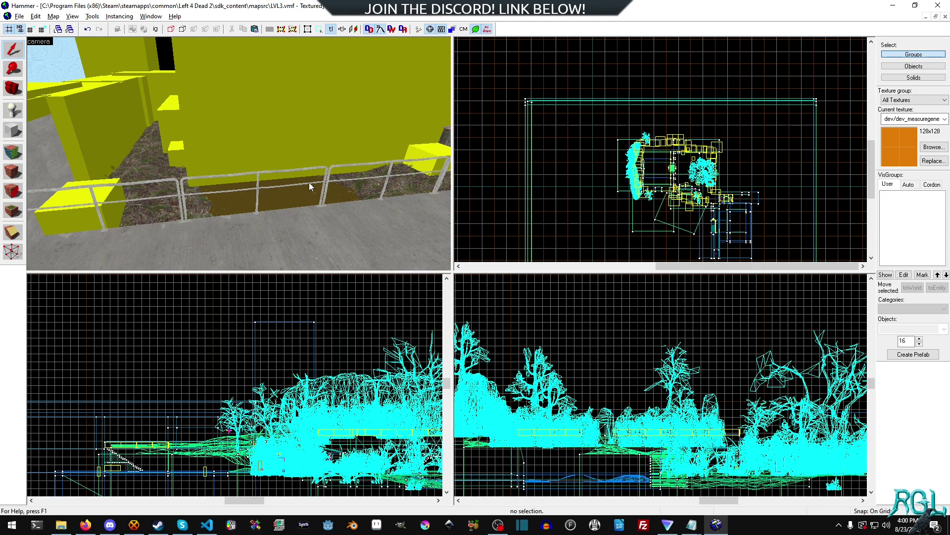
# - Examine the corrugated metal shed, the sloped canal walls and the yellow blocks around the walkway in the camera view
pyautogui.press('z')
pyautogui.press('w')
pyautogui.press('w')
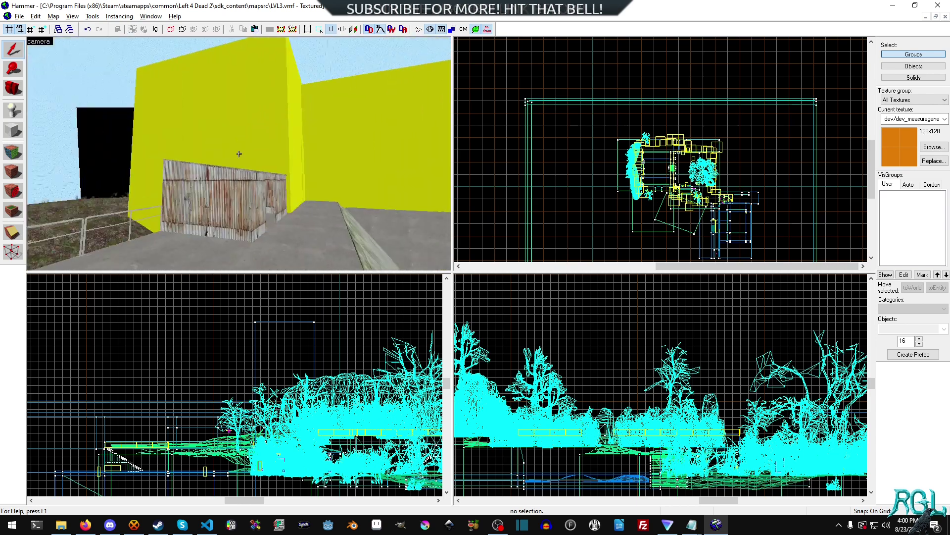
pyautogui.press('s')
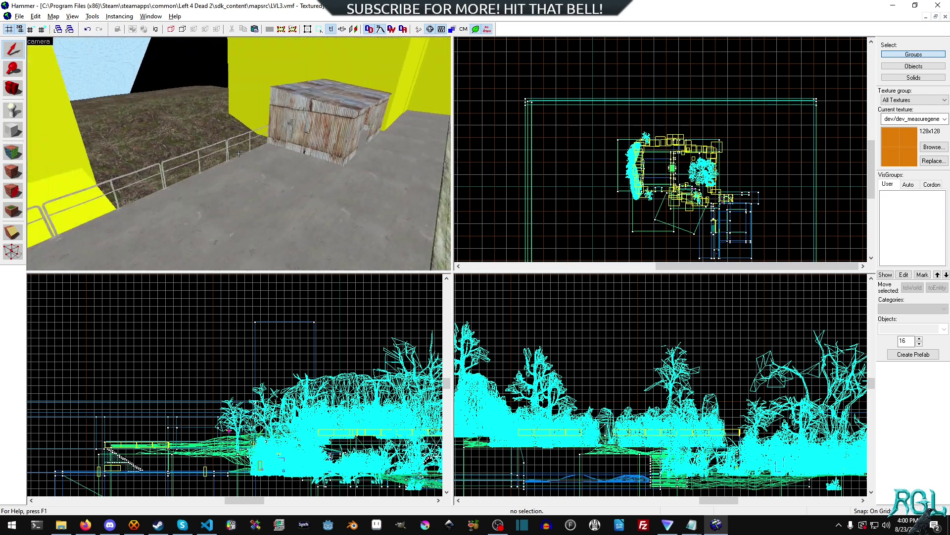
pyautogui.press('w')
pyautogui.press('w')
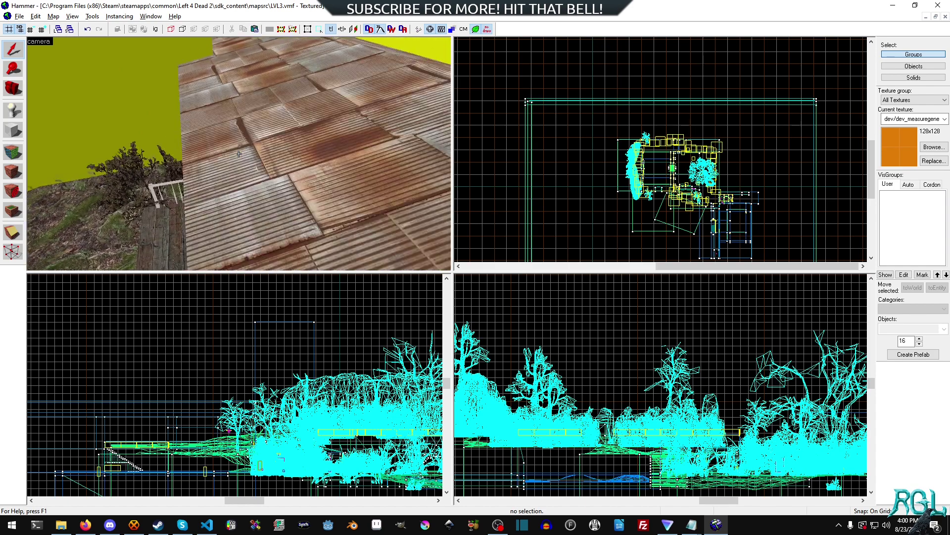
pyautogui.press('w')
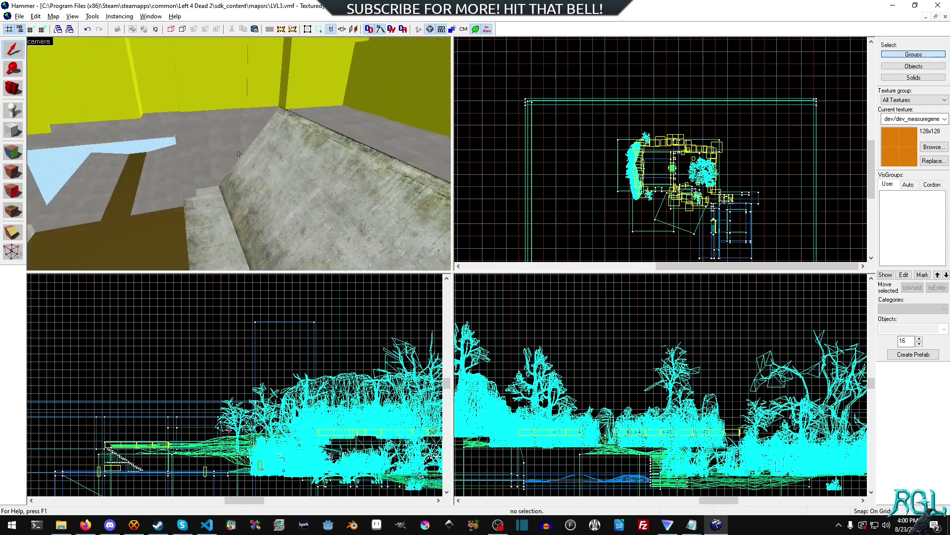
pyautogui.press('s')
pyautogui.press('s')
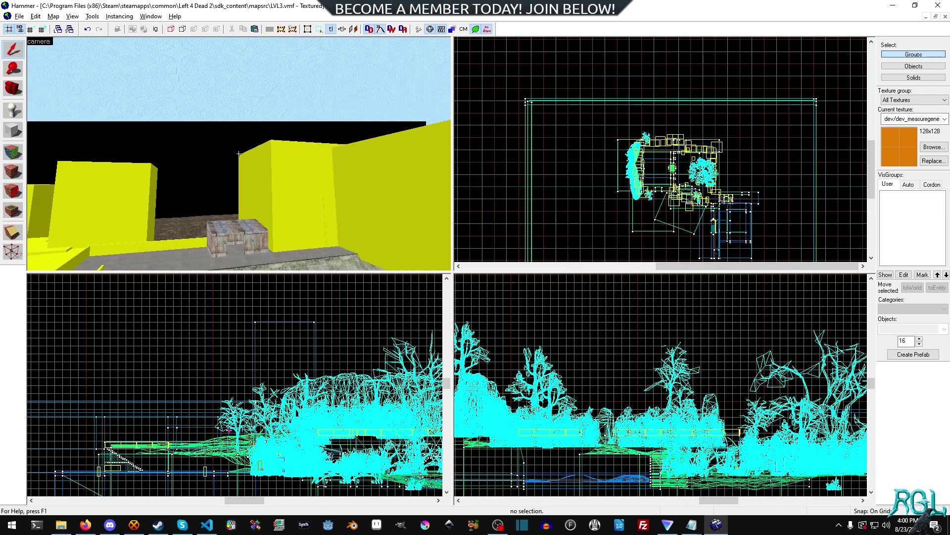
pyautogui.press('z')
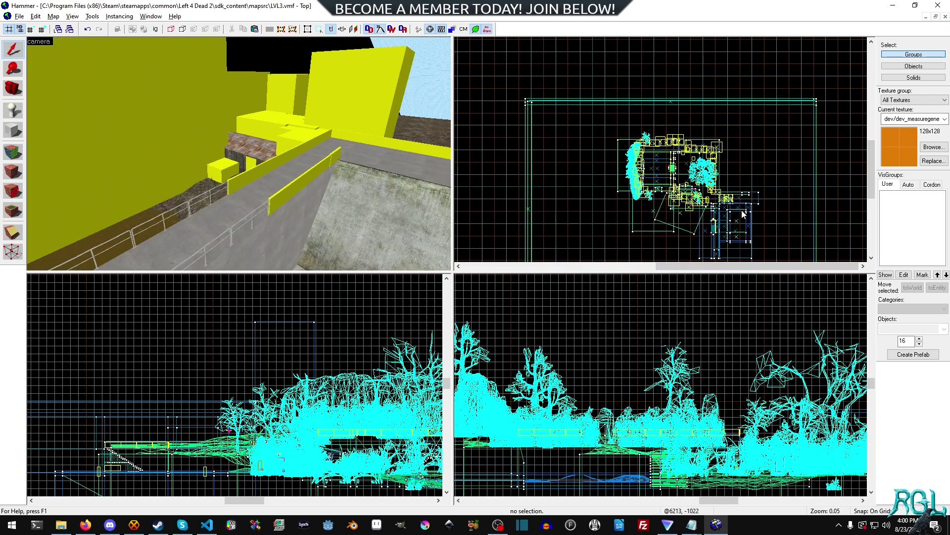
# - Examine the walkway's low barriers in the camera view and the LVL3 layout within its outer skybox shell in the top view
pyautogui.scroll(3, 475, 184)
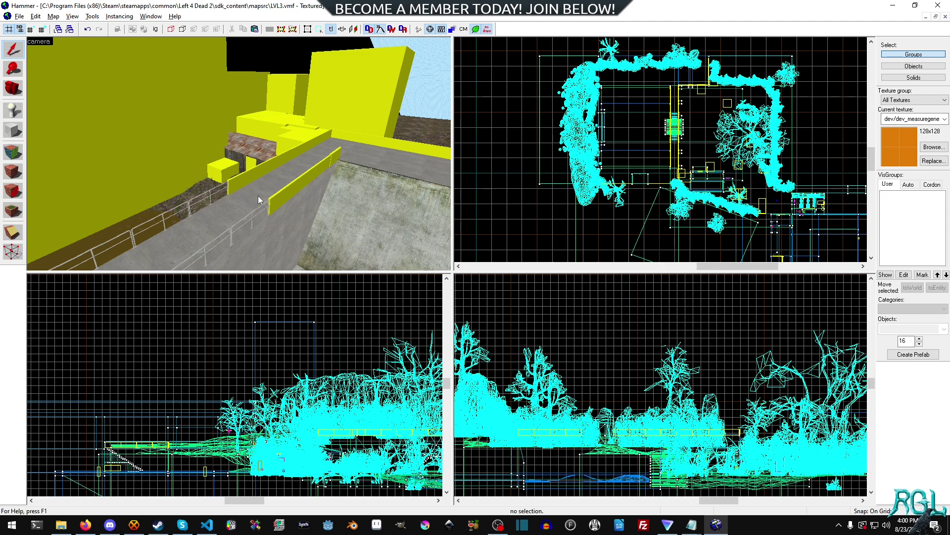
pyautogui.press('z')
pyautogui.press('w')
pyautogui.press('w')
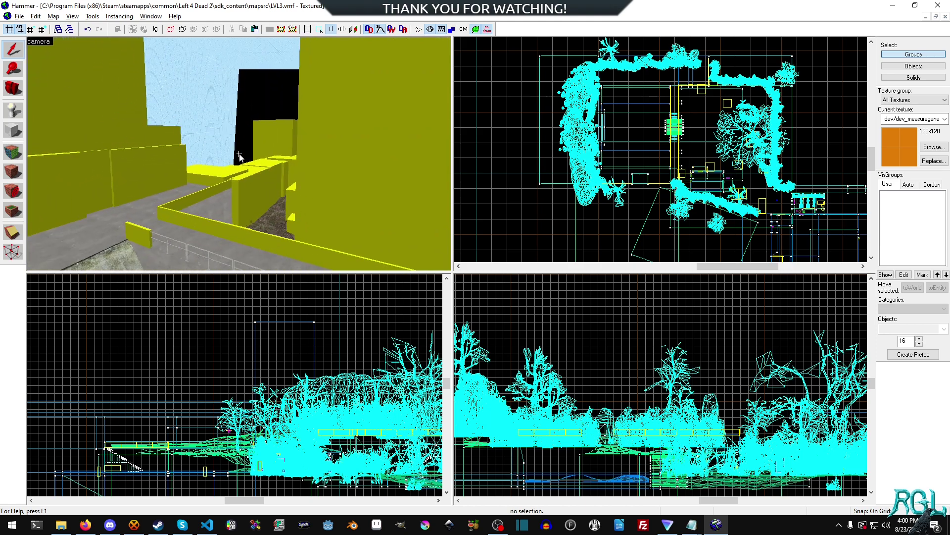
pyautogui.press('z')
pyautogui.scroll(-2, 562, 122)
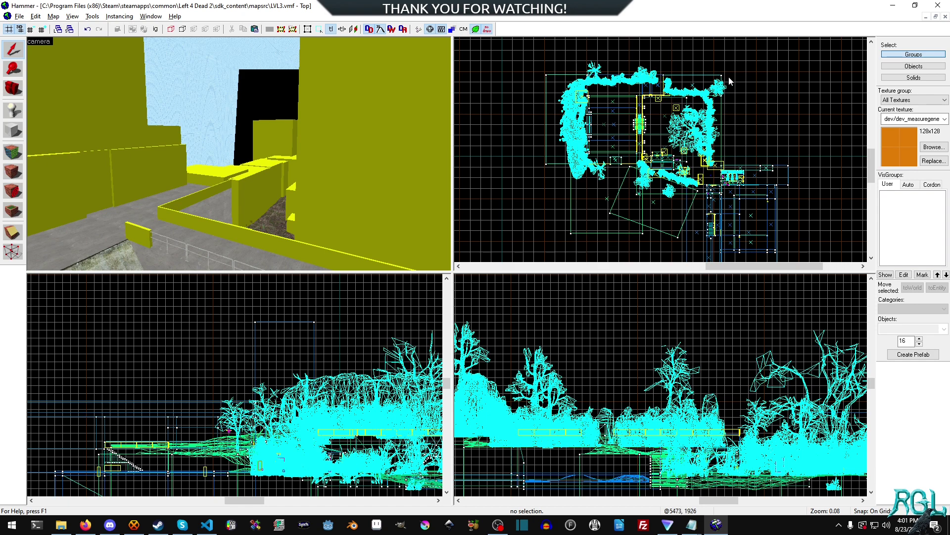
pyautogui.moveTo(786, 177); pyautogui.dragTo(720, 118, button='middle')
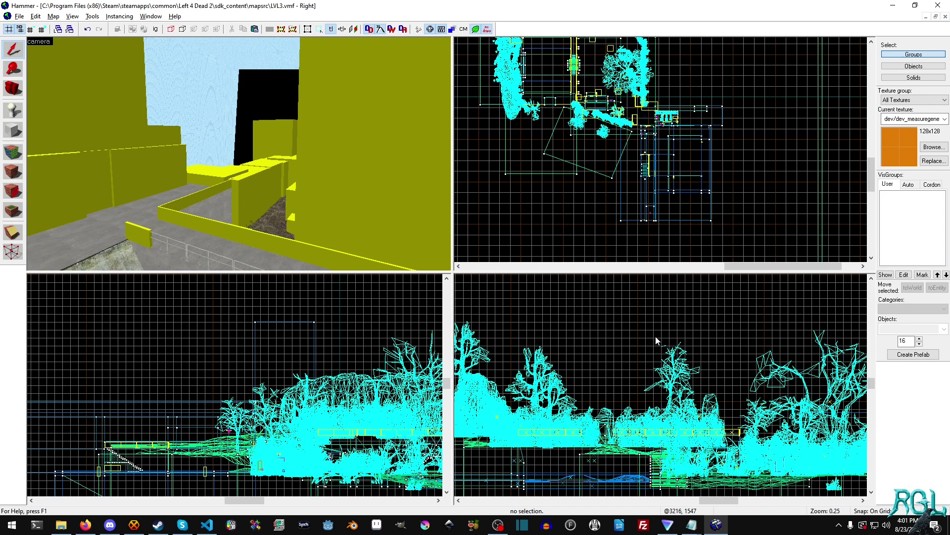
pyautogui.scroll(-4, 693, 94)
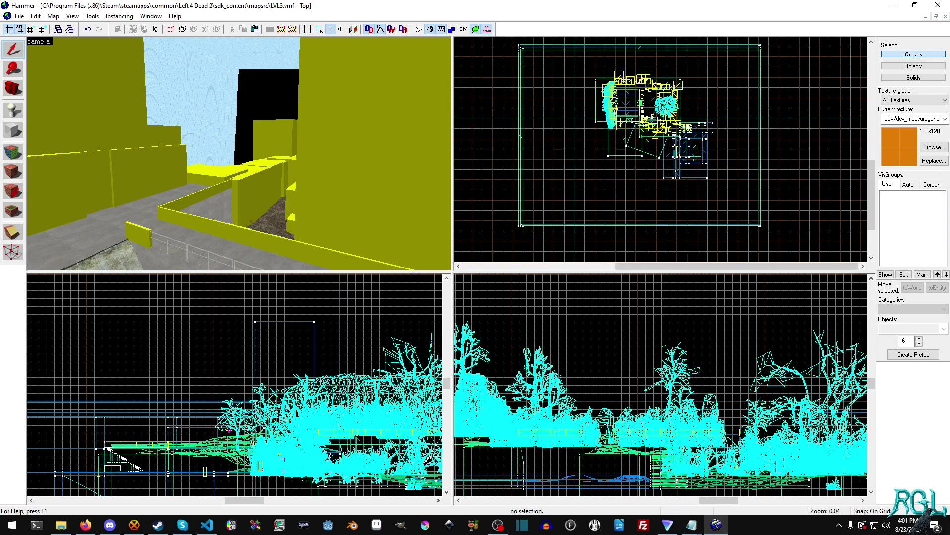
# - Fly the camera outside the playable area to examine the terrain block, the outer walls and the pool building within the skybox
pyautogui.press('z')
pyautogui.press('w')
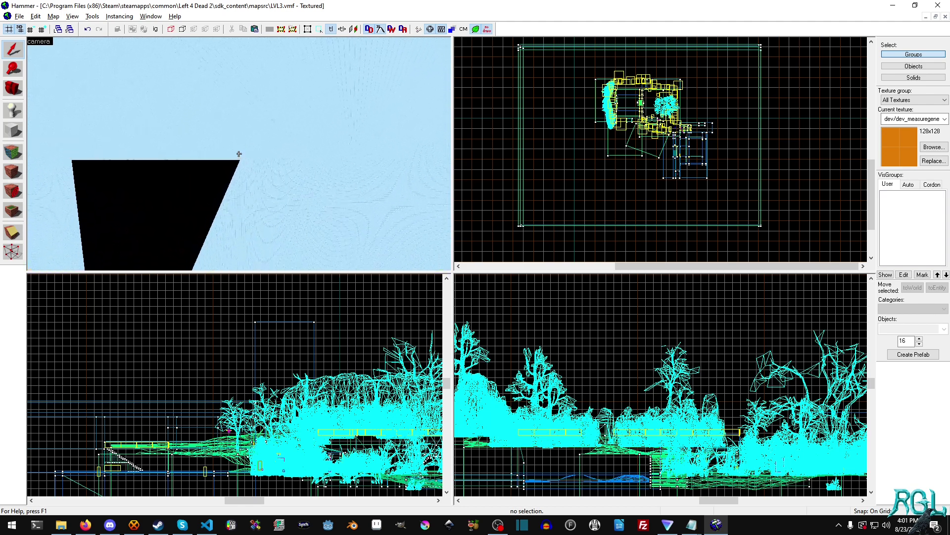
pyautogui.press('s')
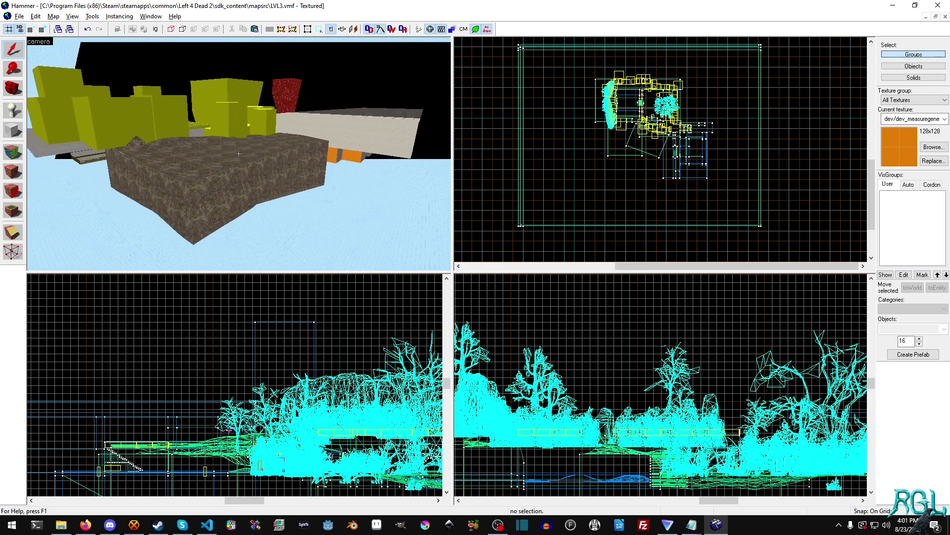
pyautogui.press('w')
pyautogui.press('d')
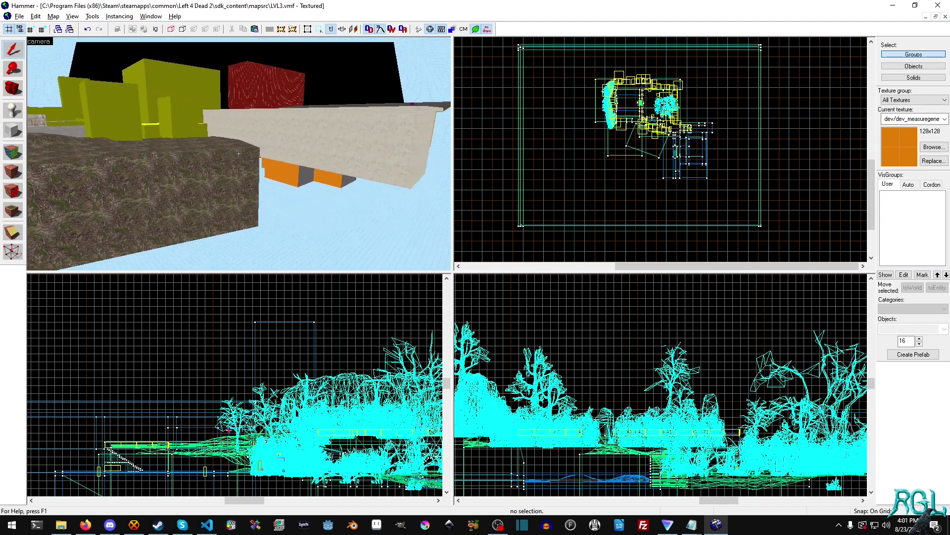
pyautogui.press('d')
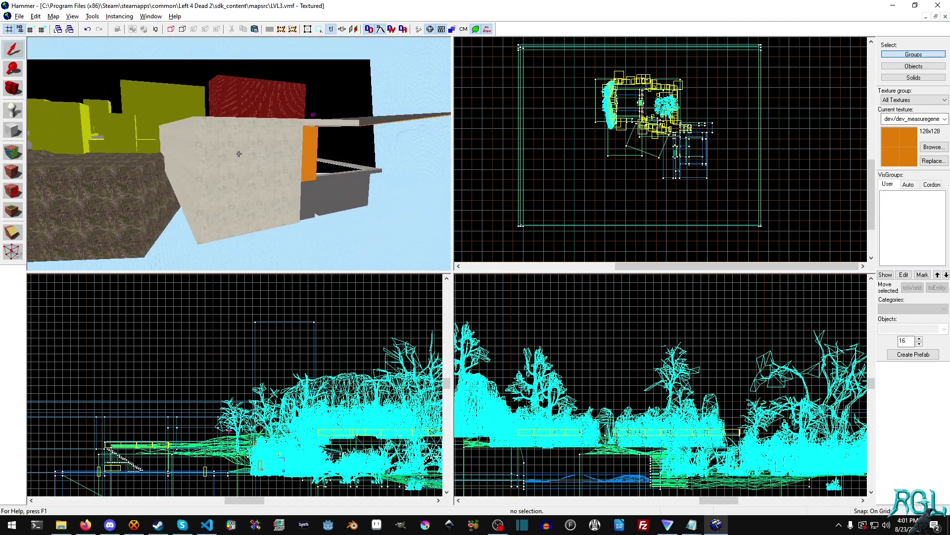
pyautogui.press('w')
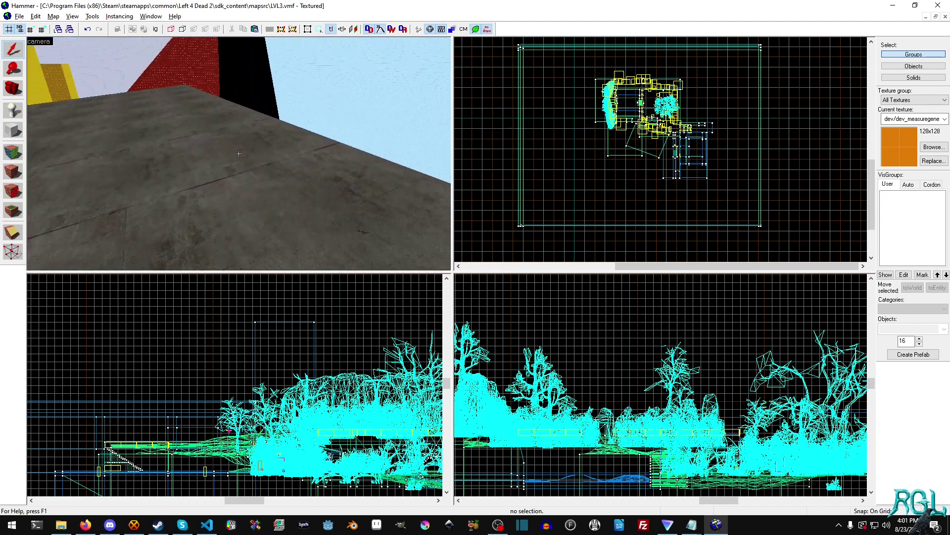
pyautogui.press('w')
pyautogui.press('s')
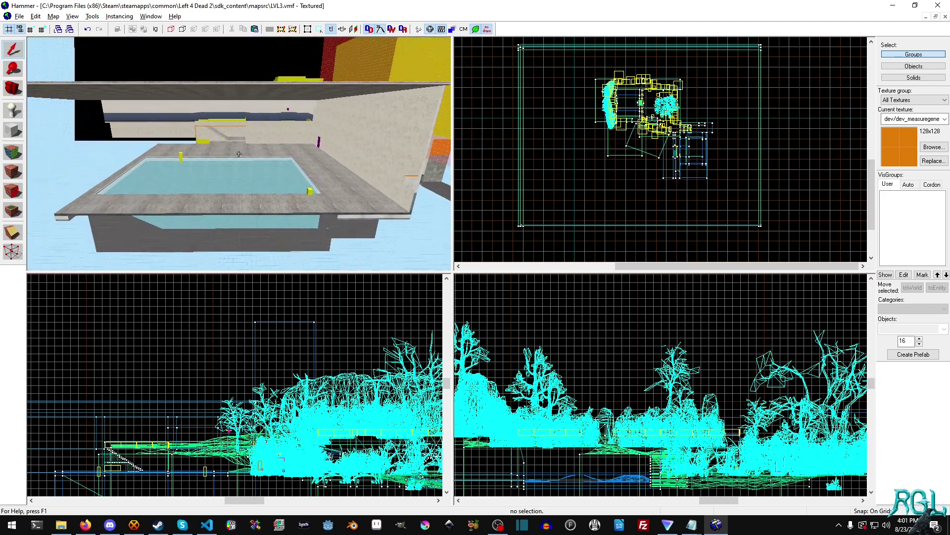
pyautogui.press('z')
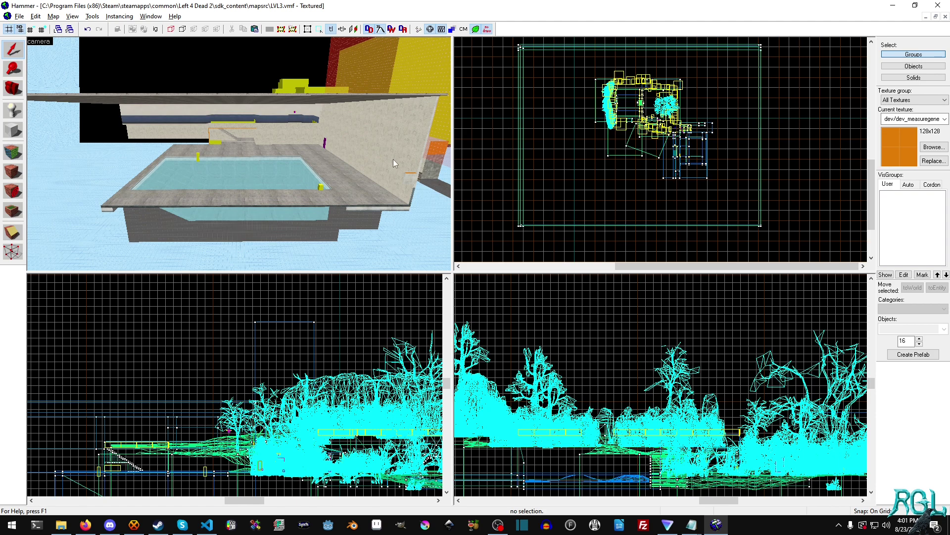
# - Fly over the rooftops to the muddy yard and through the white-framed doorway to examine the concrete room inside
pyautogui.press('z')
pyautogui.press('w')
pyautogui.press('w')
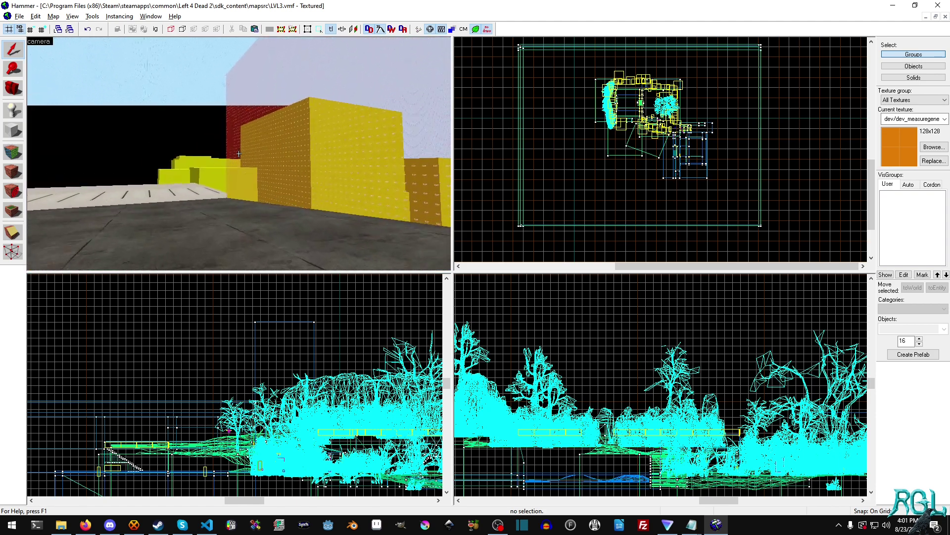
pyautogui.press('w')
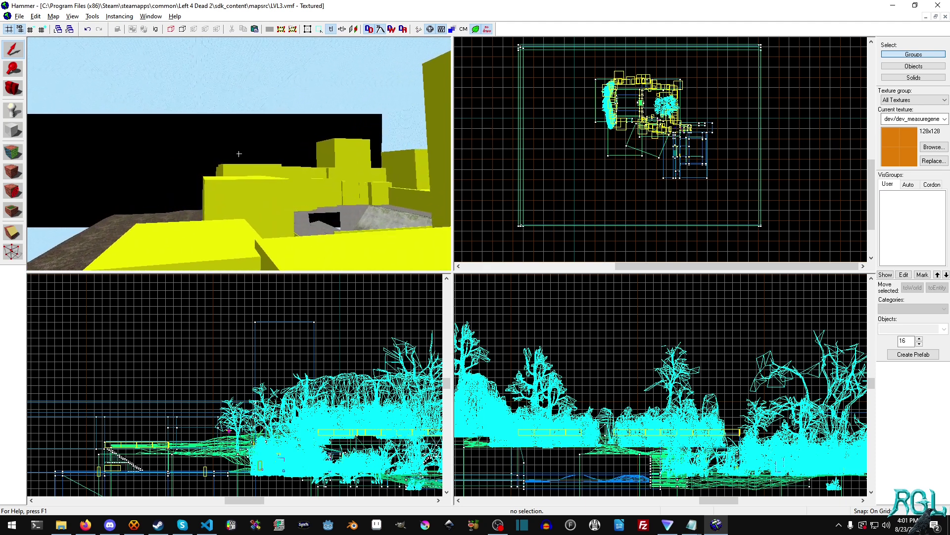
pyautogui.press('w')
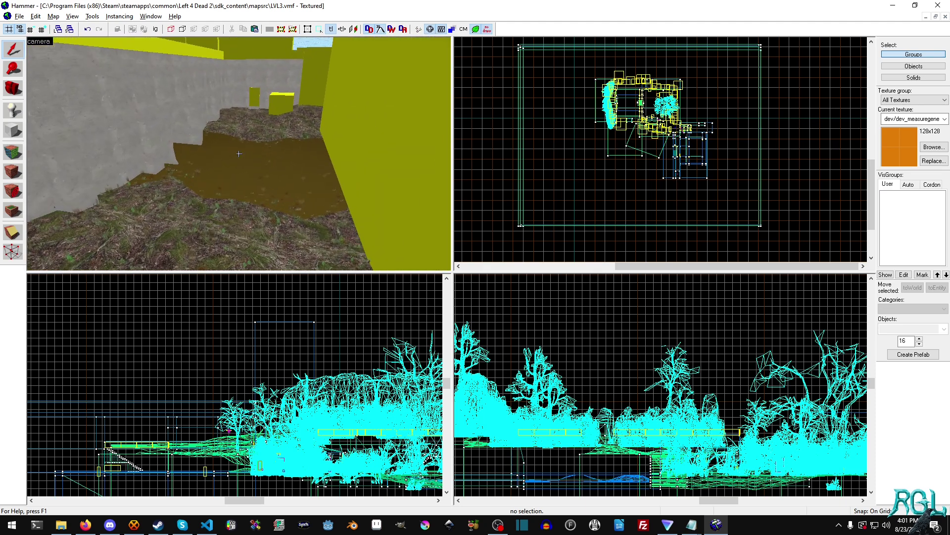
pyautogui.press('w')
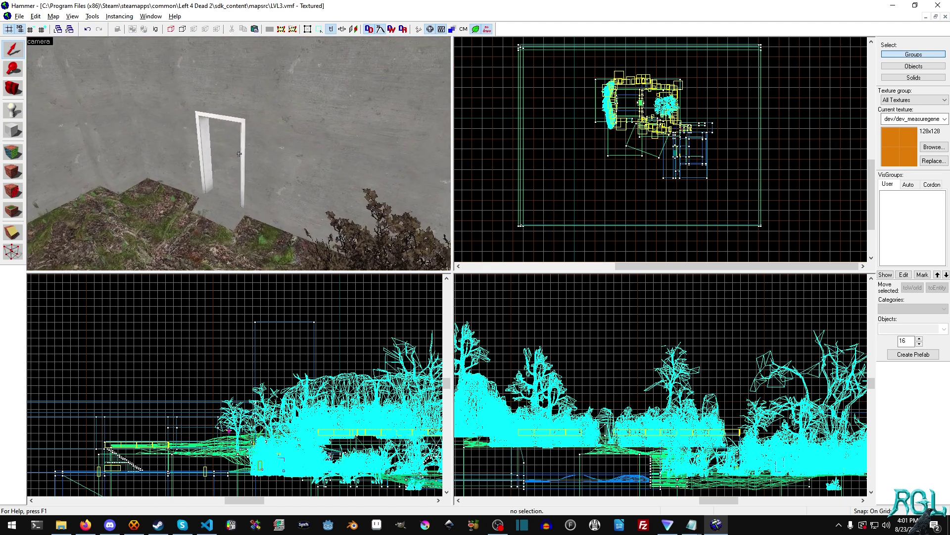
pyautogui.press('w')
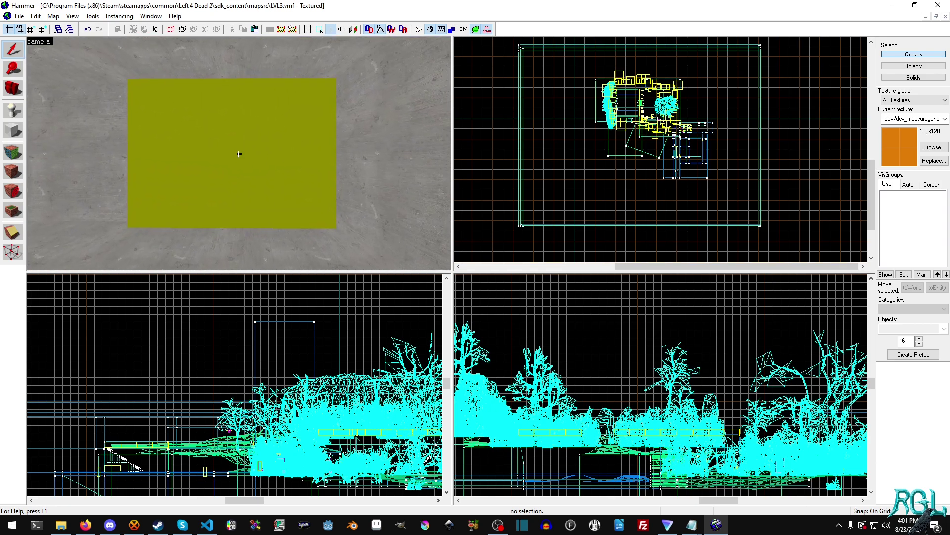
pyautogui.press('s')
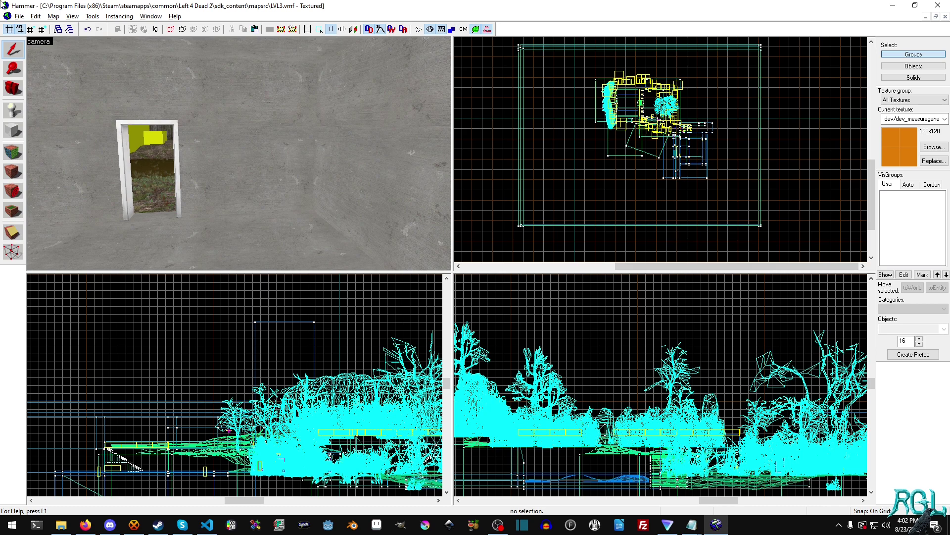
# - Switch back to the recent map YT_NAV_TUTORIAL.vmf and deselect the func_detail pillars
pyautogui.click(20, 17)
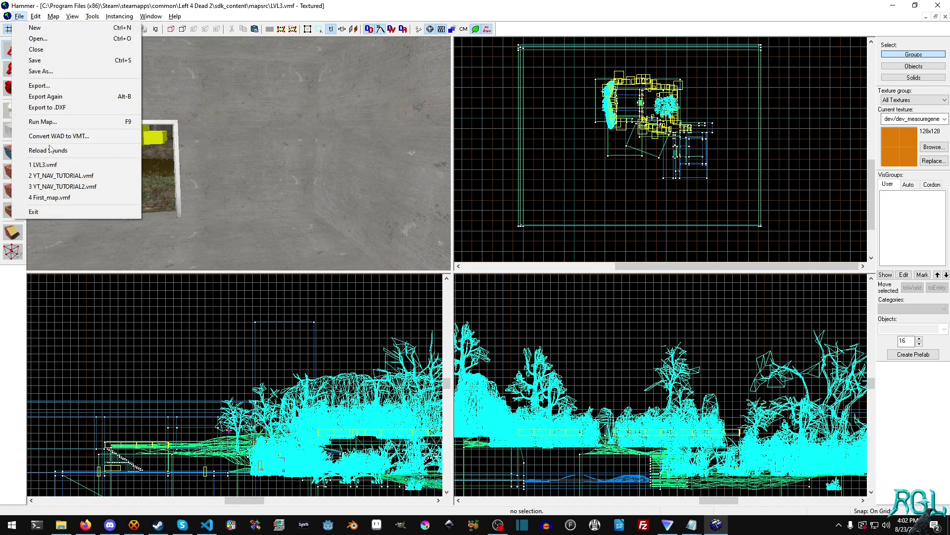
pyautogui.click(55, 175)
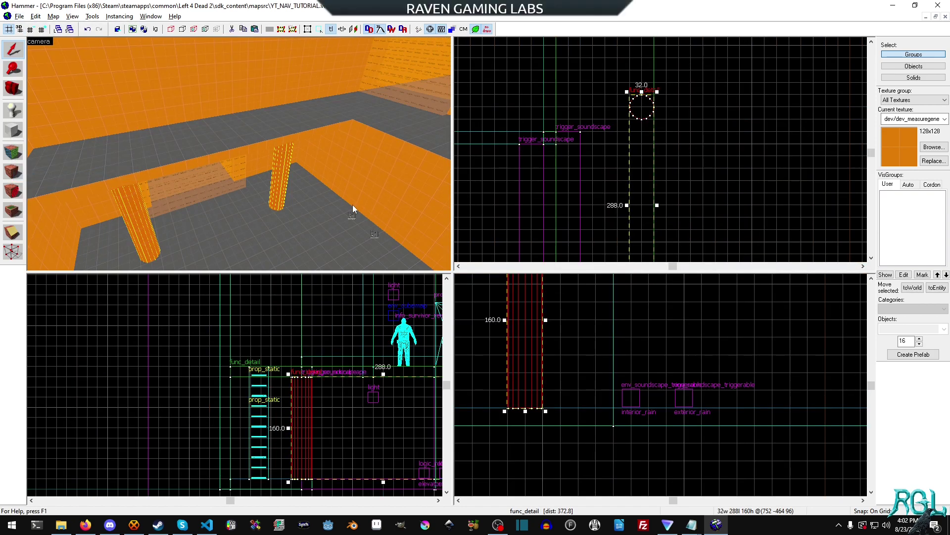
pyautogui.press('Escape')
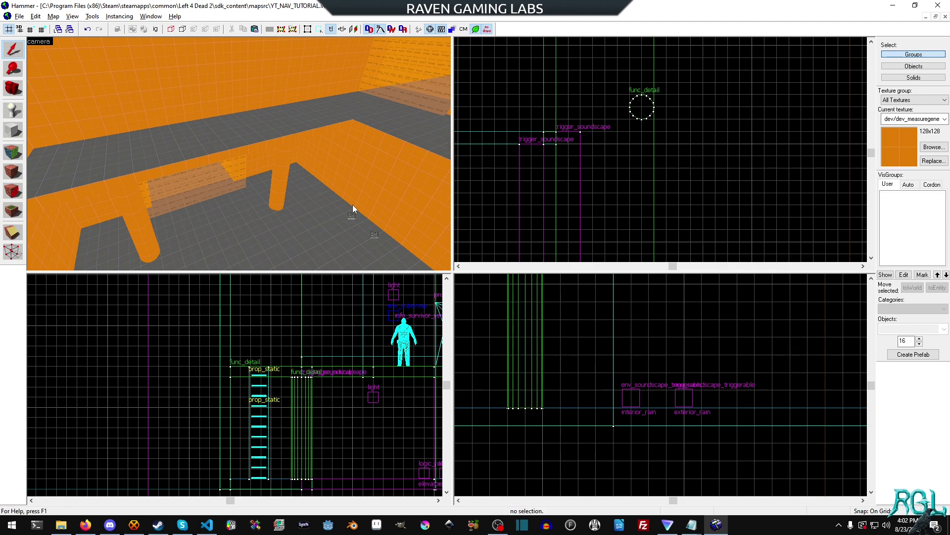